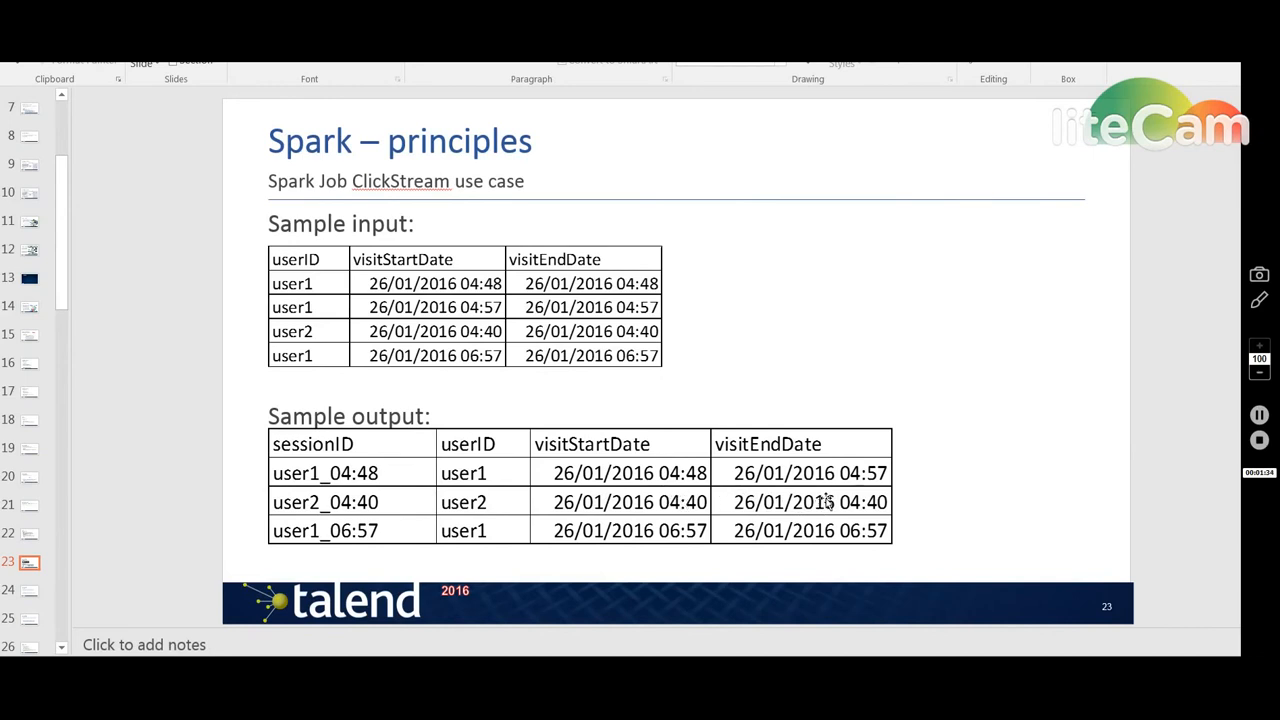
- Examine the File delimited metadata entries clickStreamInput and clickStreamInputDemo in the repository
left_click(1260, 441)
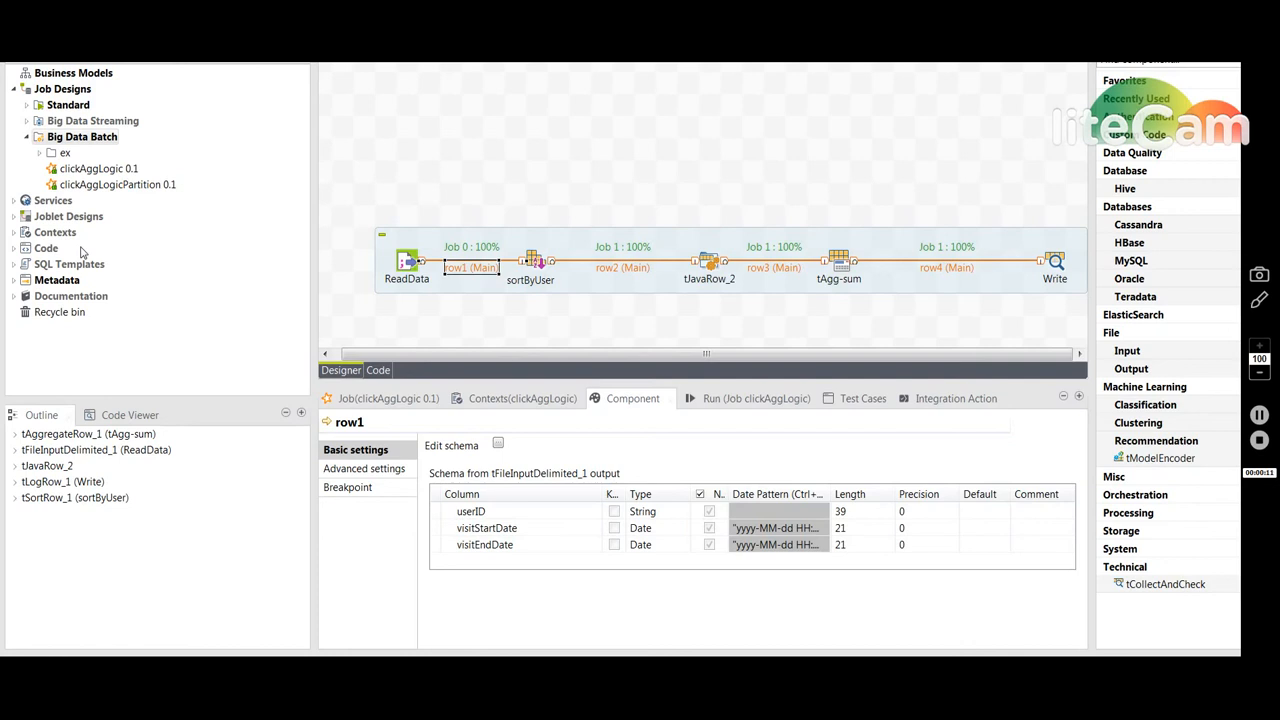
left_click(15, 284)
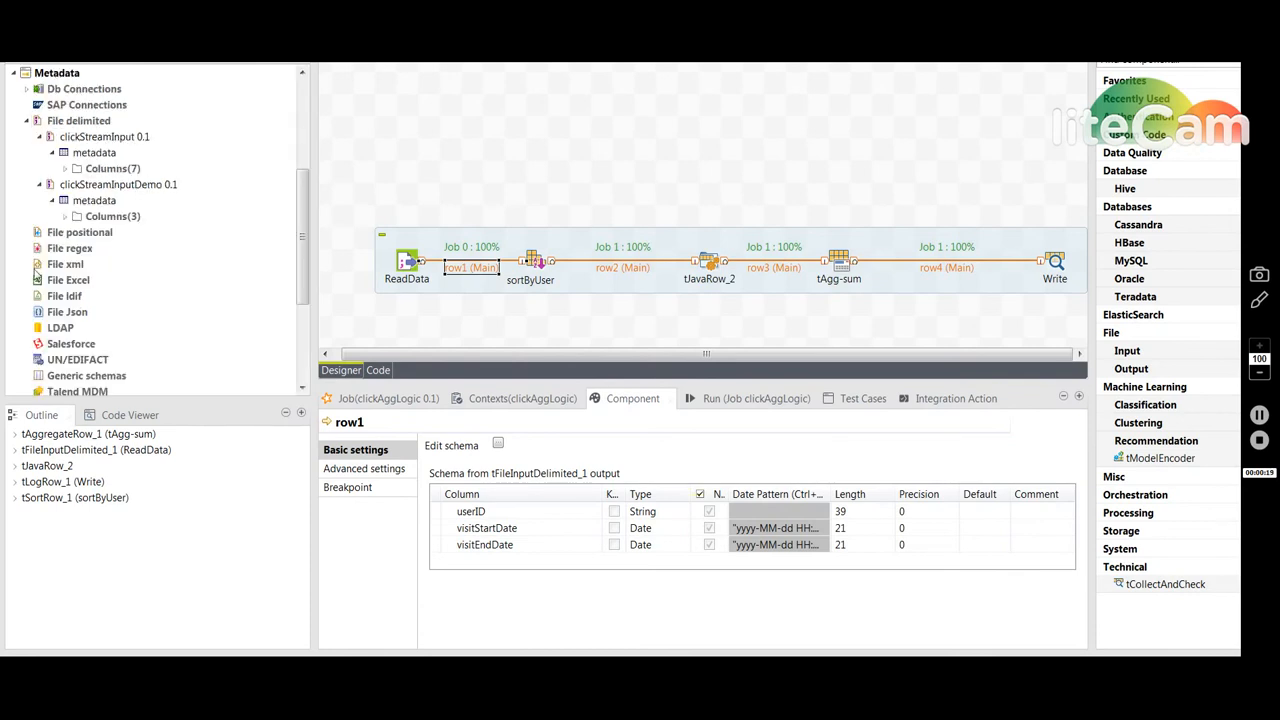
left_click(105, 185)
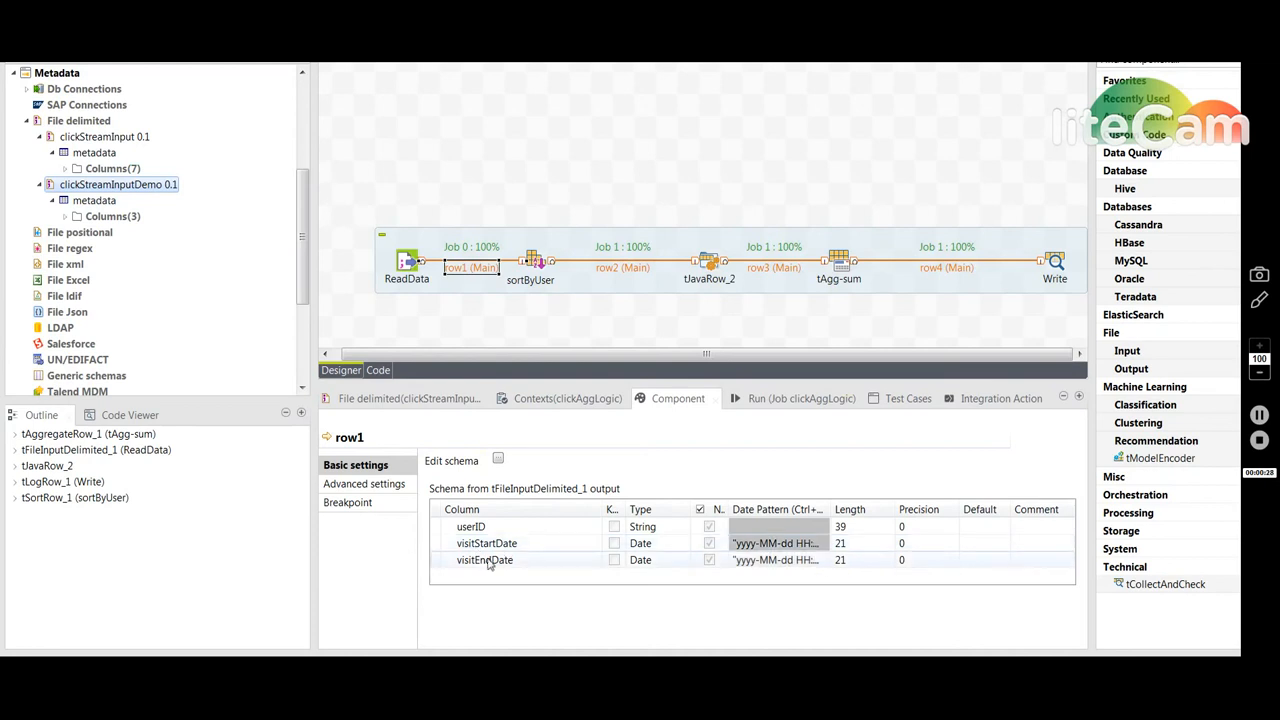
left_click(95, 137)
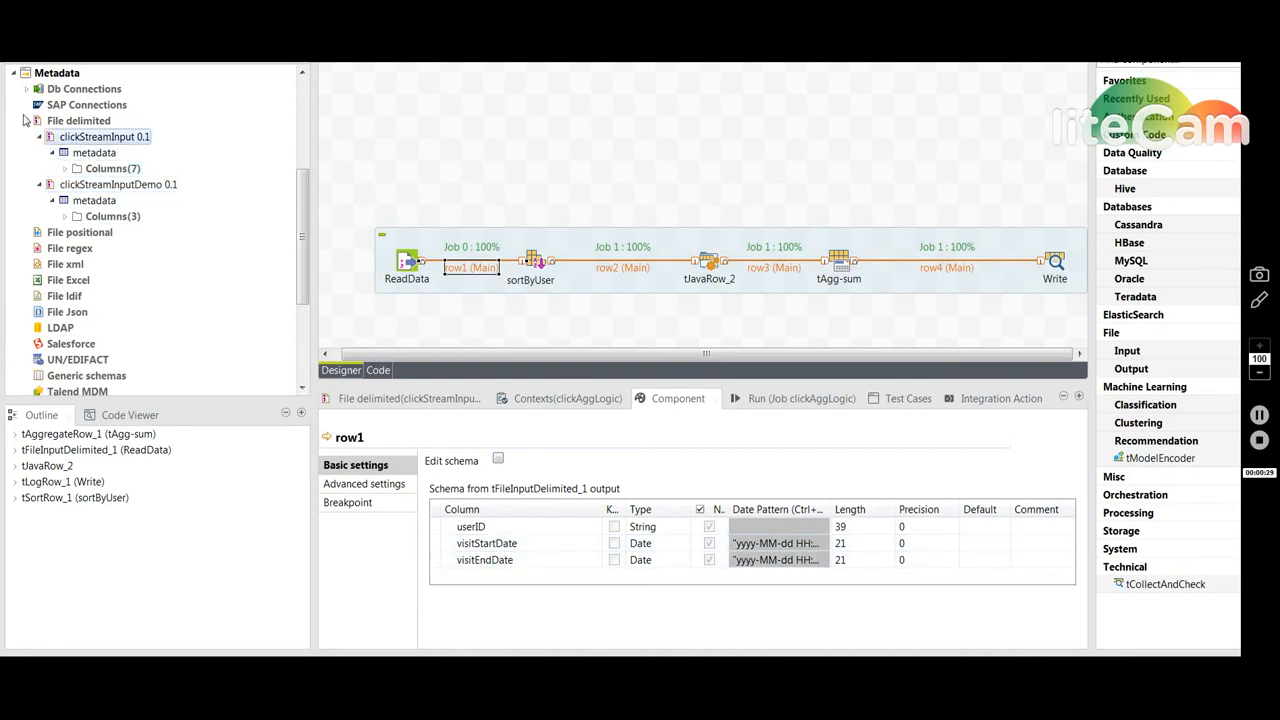
left_click(15, 76)
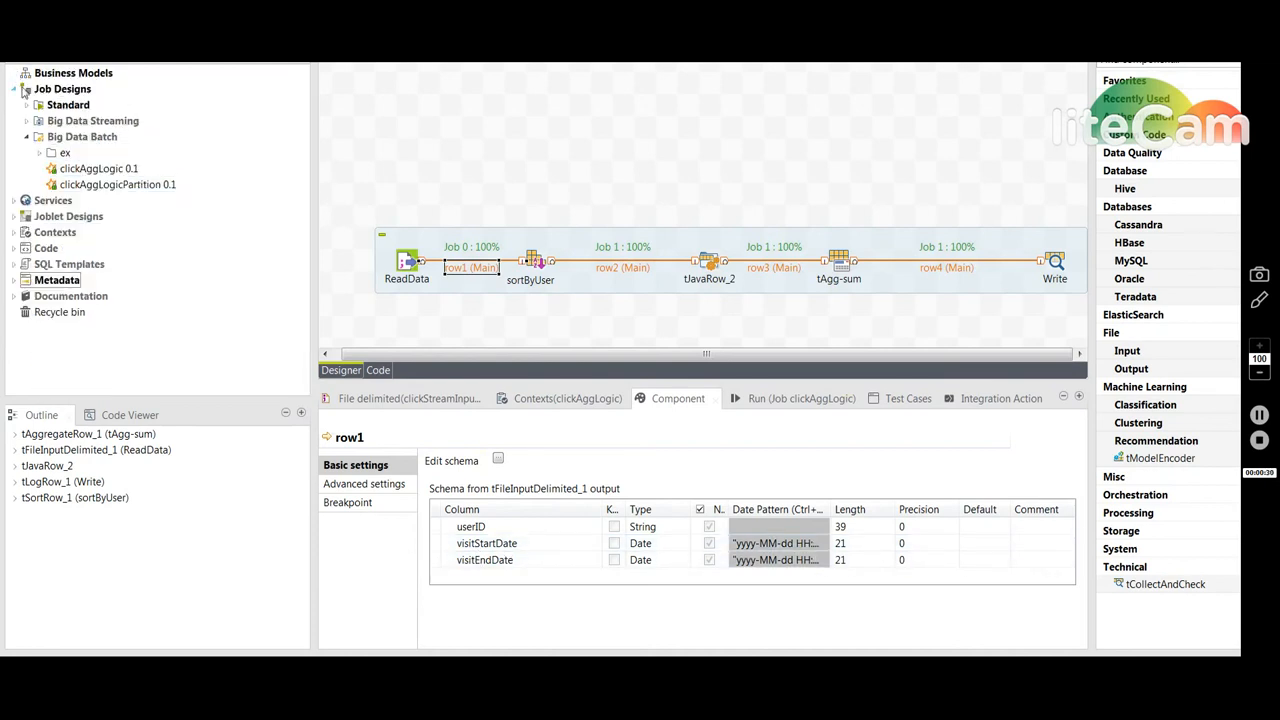
right_click(68, 141)
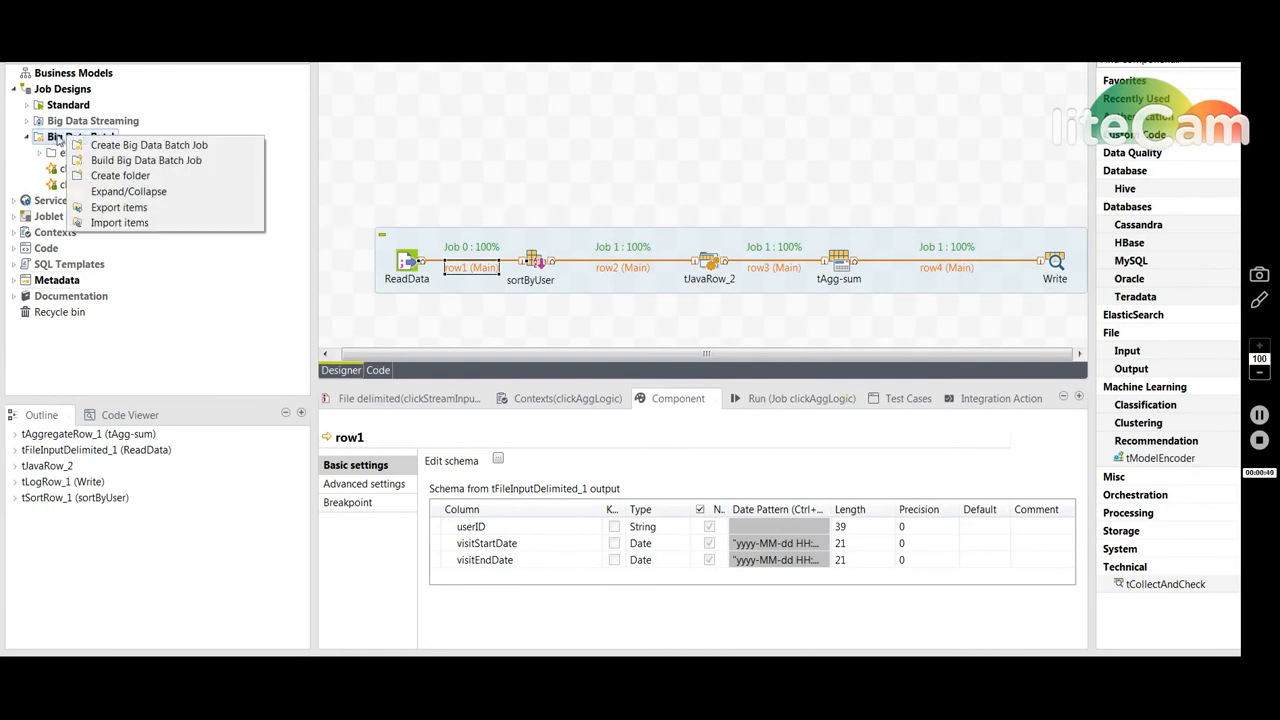
left_click(70, 140)
right_click(75, 142)
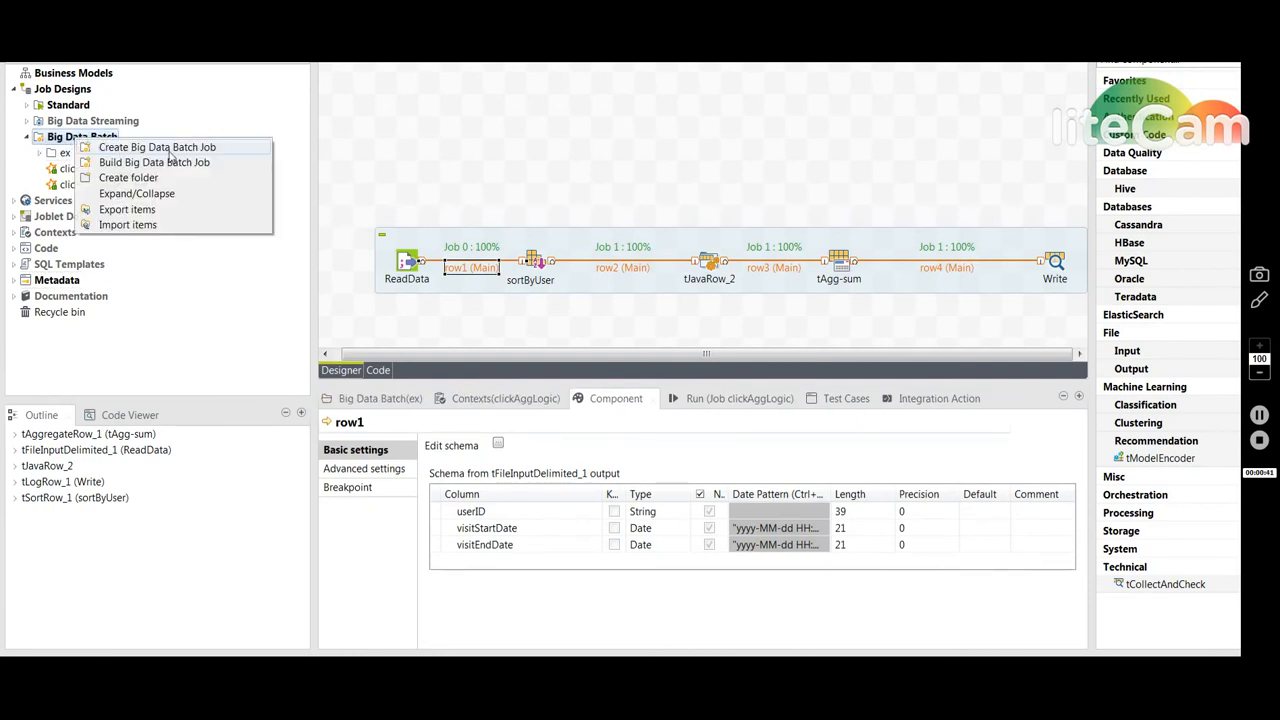
left_click(160, 148)
left_click(862, 190)
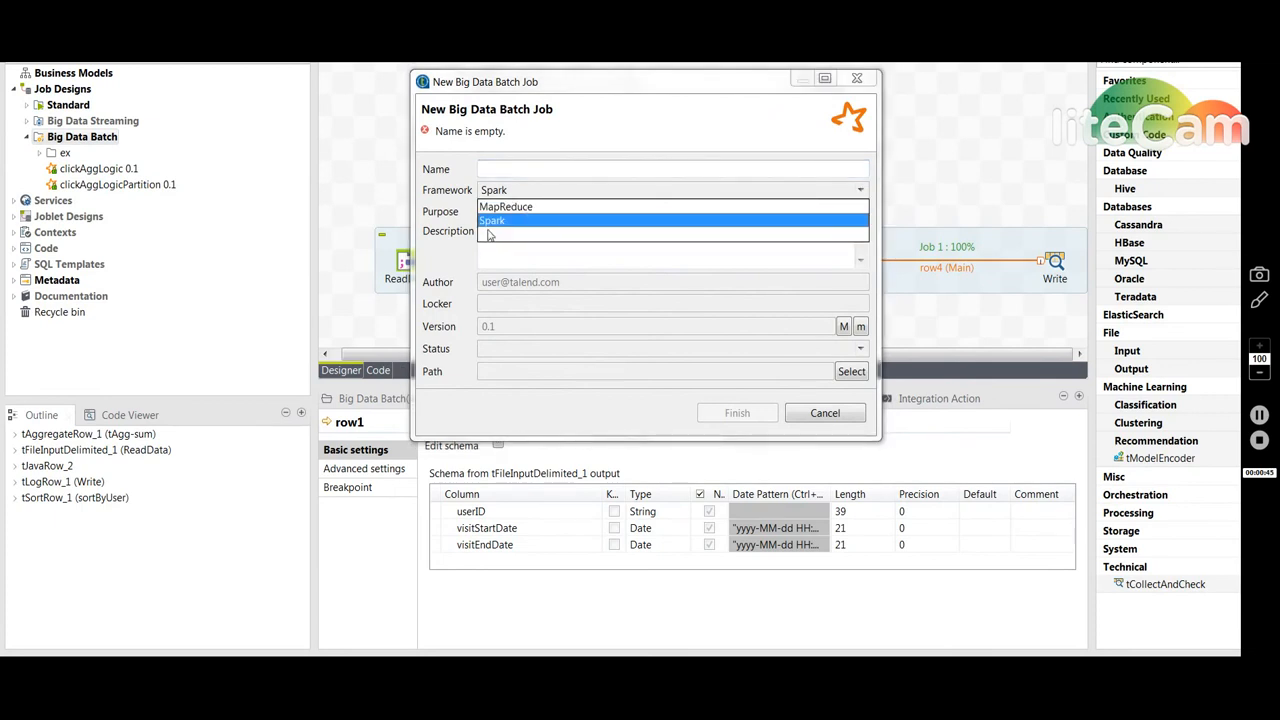
left_click(840, 416)
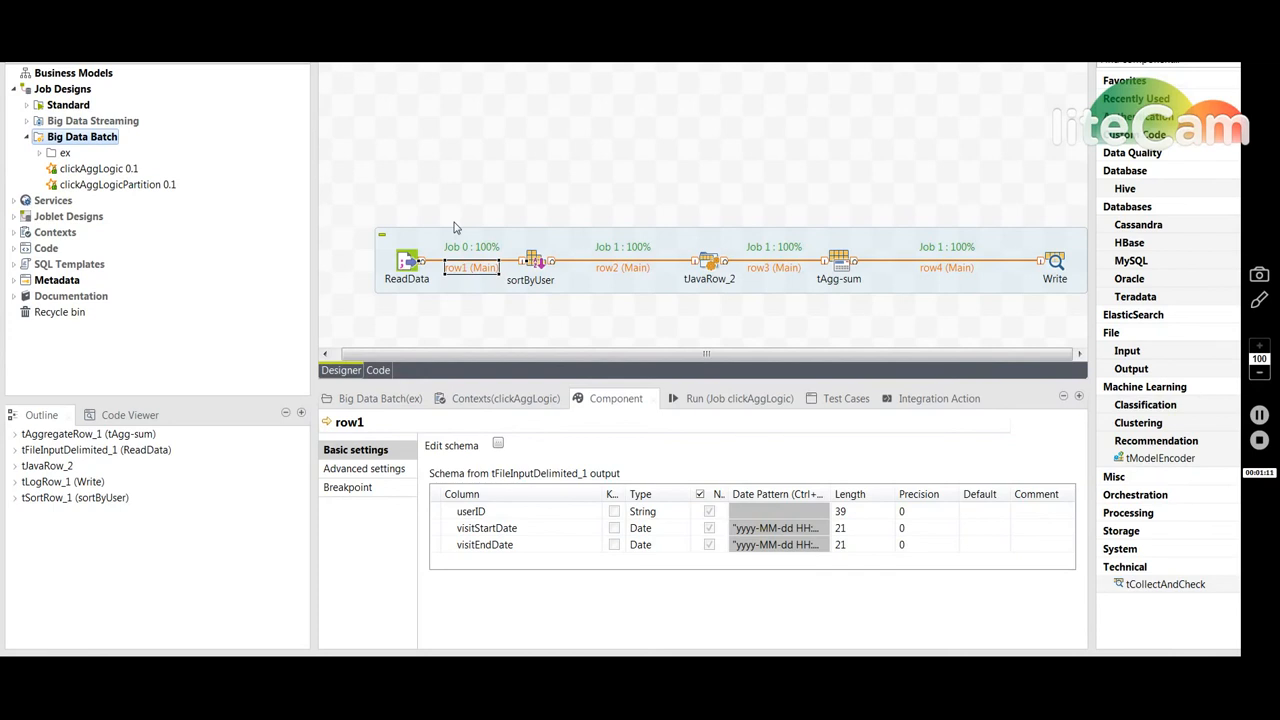
- Inspect the sort criteria of the sortByUser component and the settings of tJavaRow_2
left_click(537, 261)
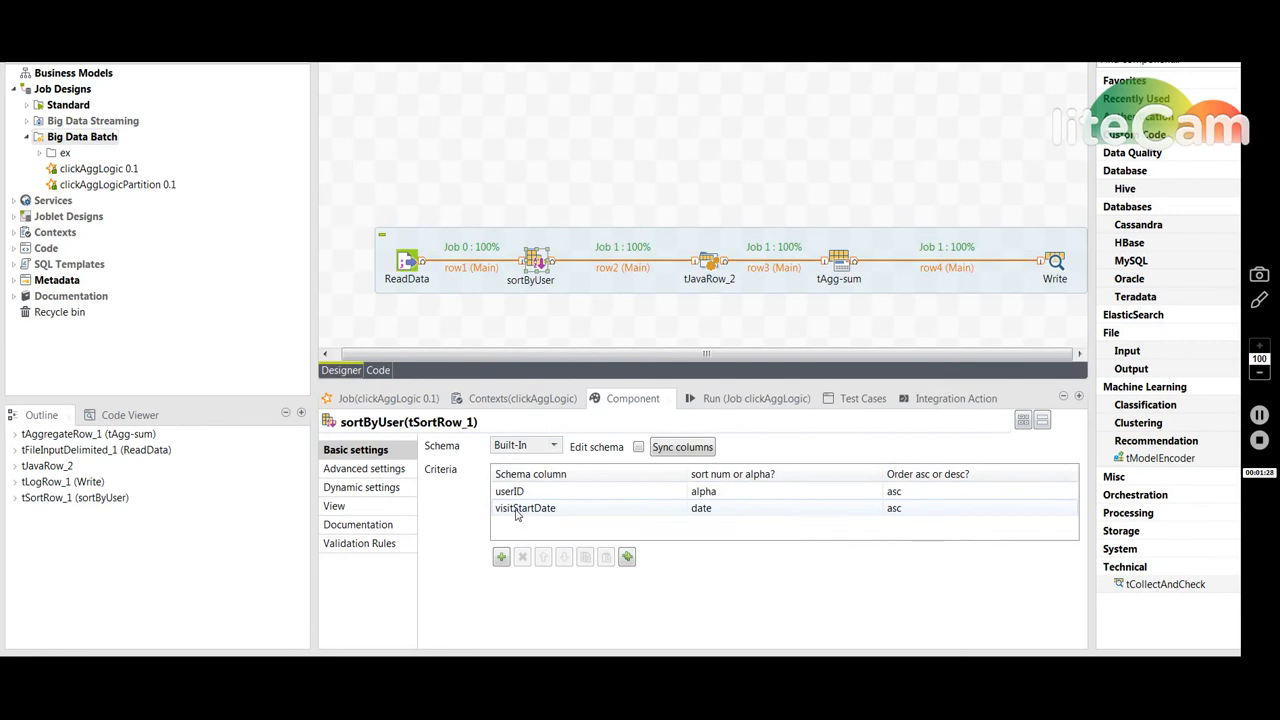
left_click(708, 262)
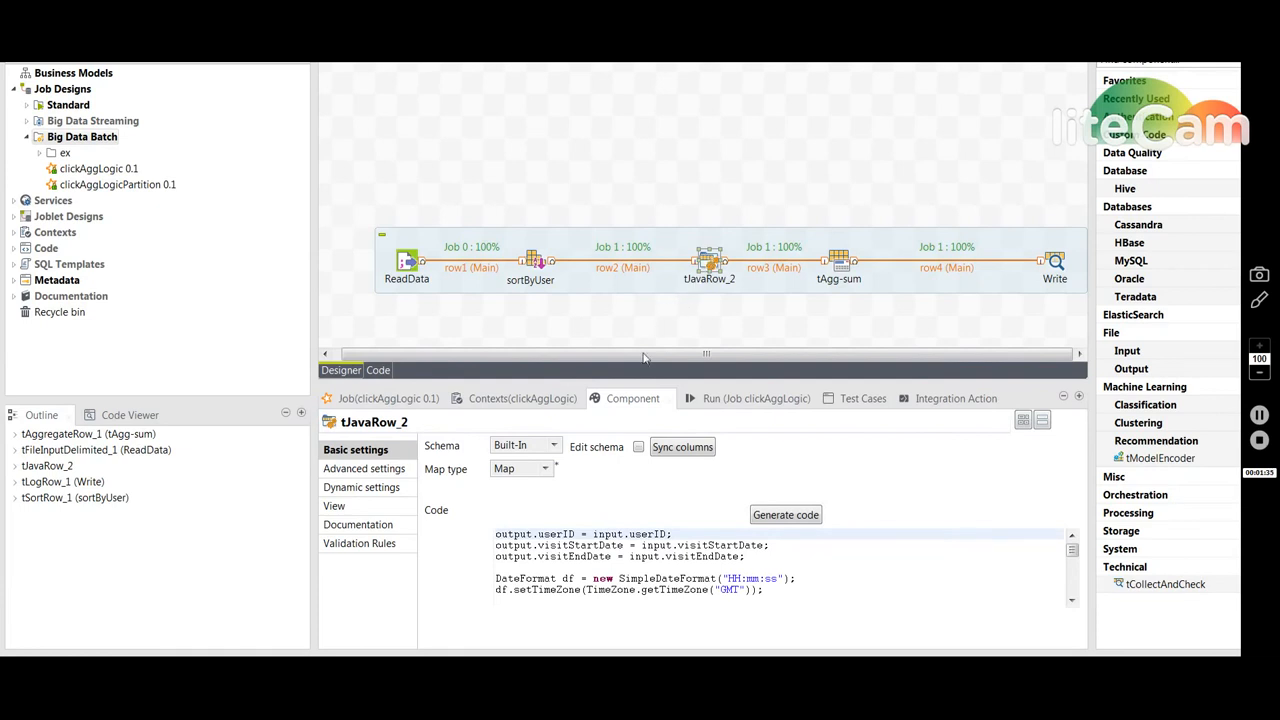
- Examine the tJavaRow_2 session-splitting code in a maximized editor, along with its output schema
double_click(627, 403)
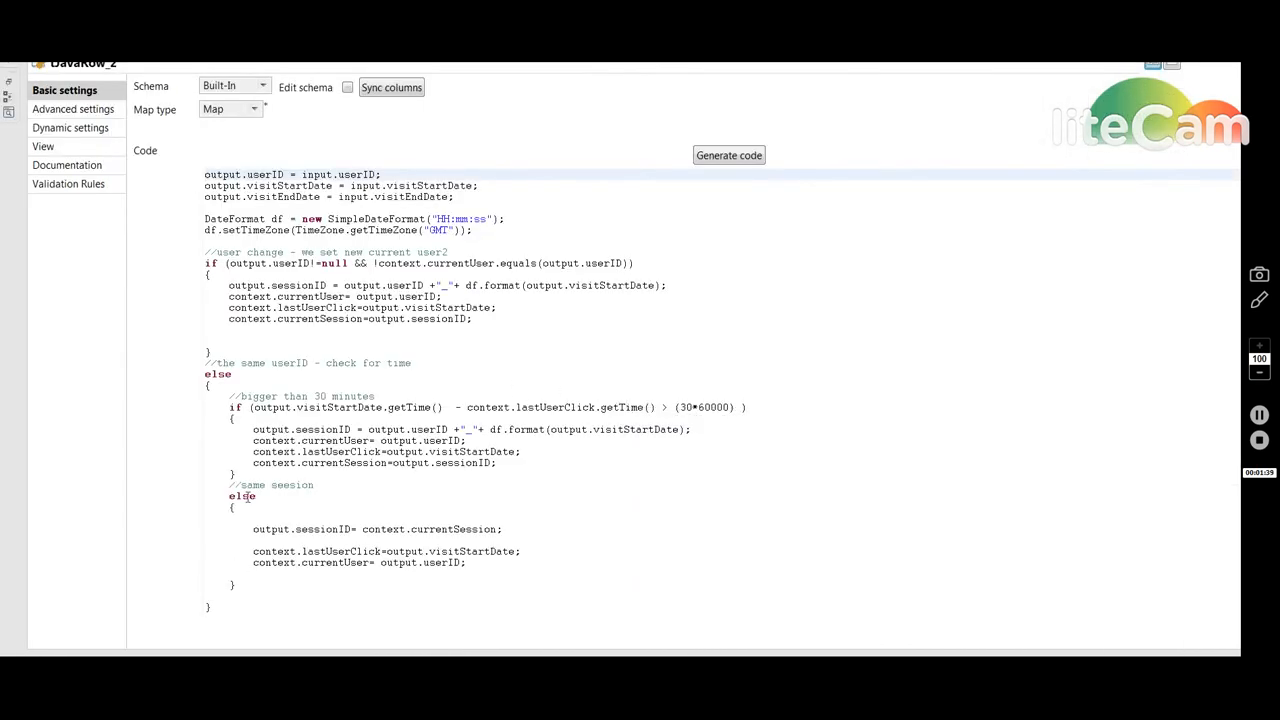
left_click(255, 296)
left_click_drag(229, 296, 342, 297)
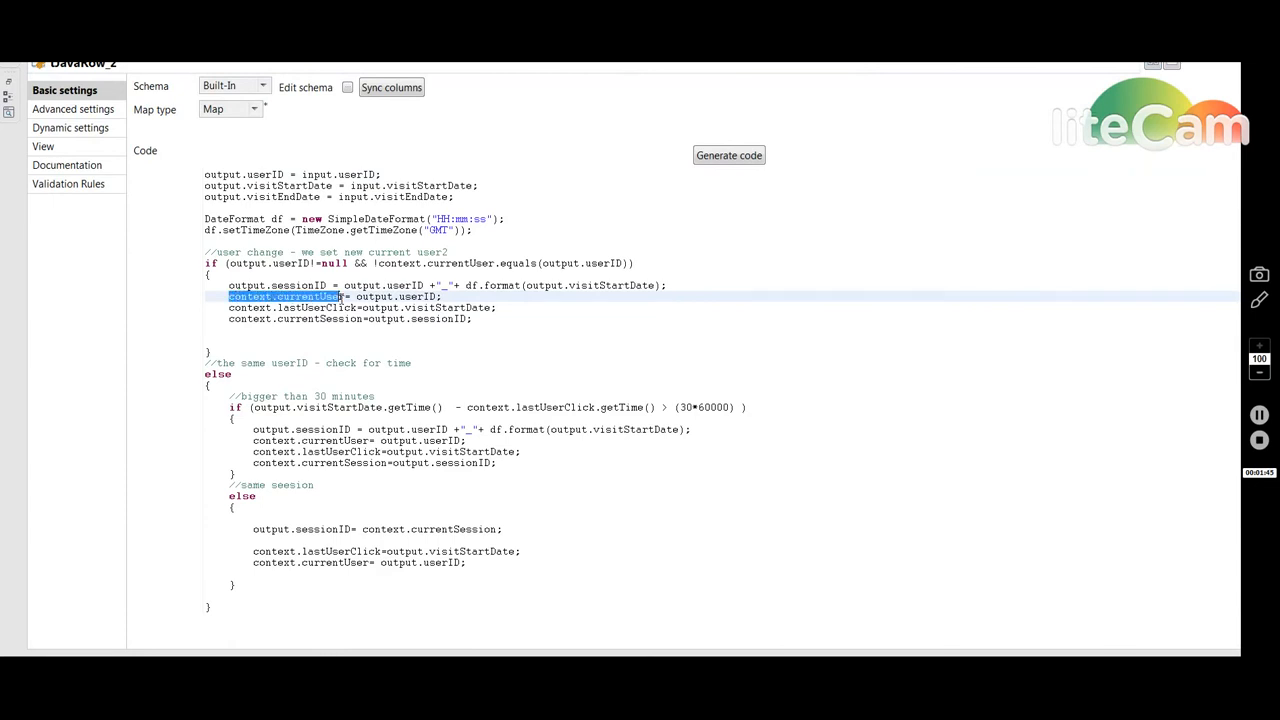
left_click_drag(345, 297, 227, 297)
left_click_drag(357, 308, 228, 306)
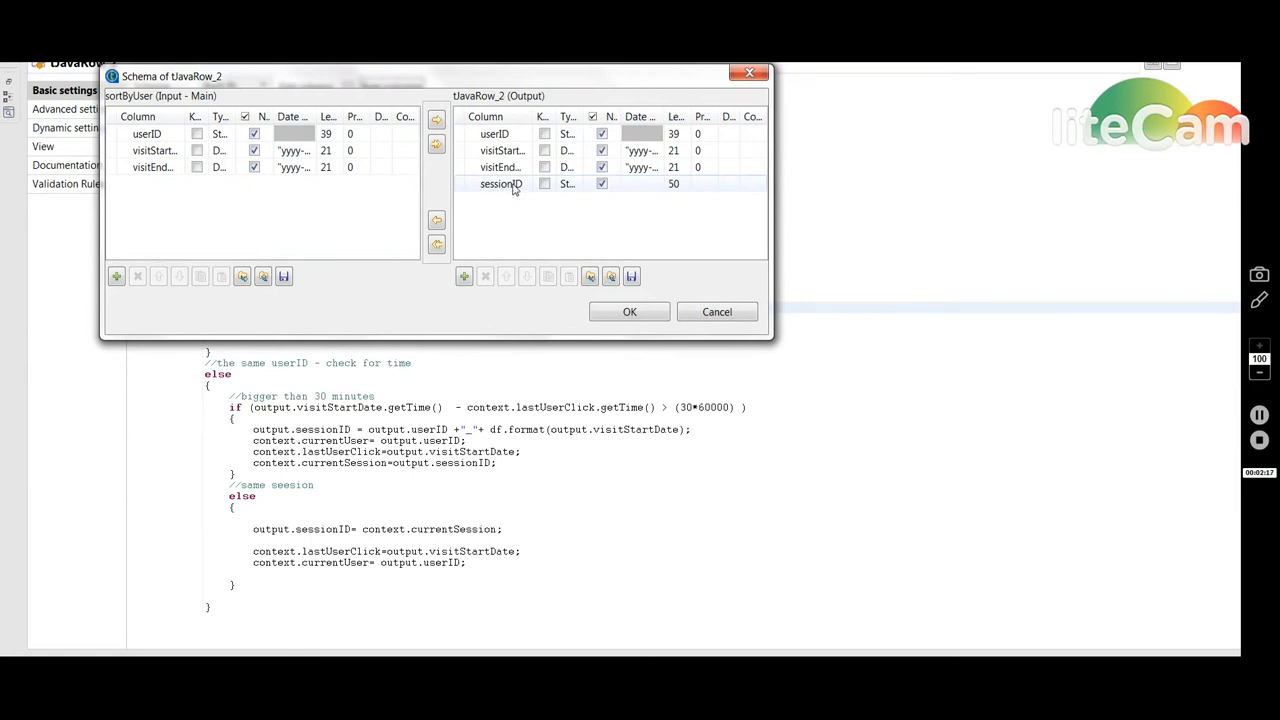
left_click(742, 316)
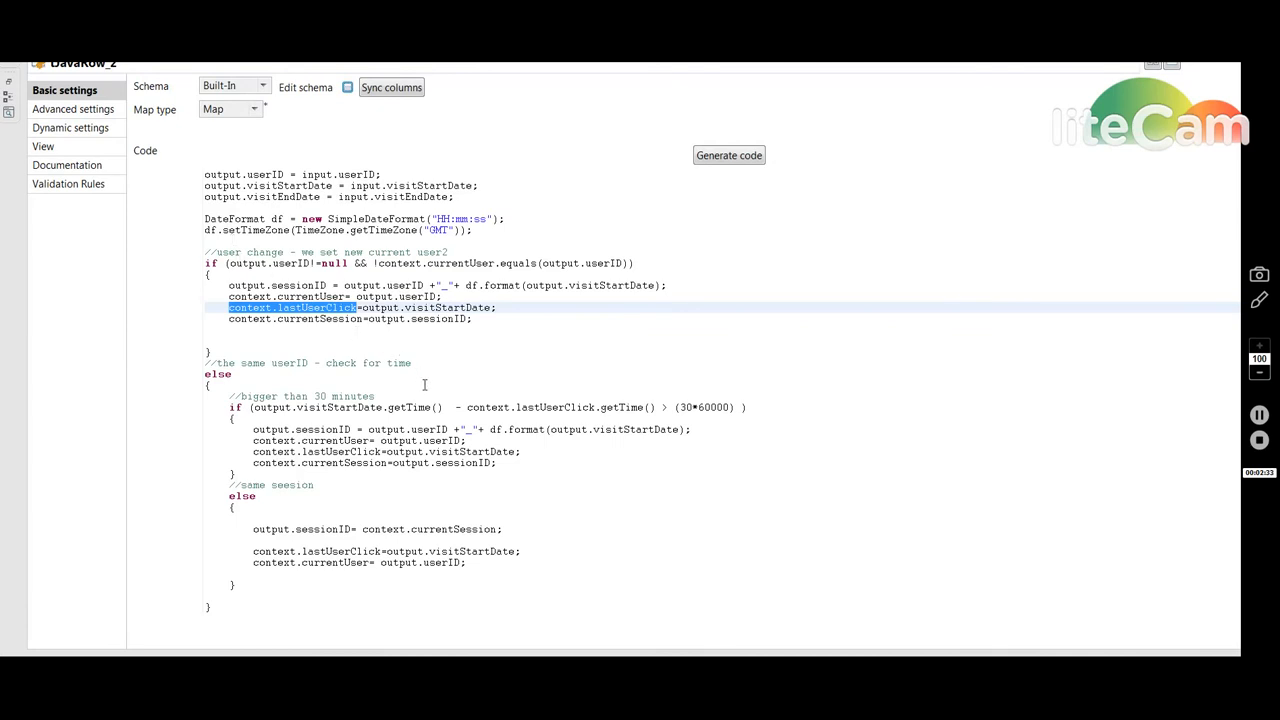
left_click_drag(741, 407, 638, 404)
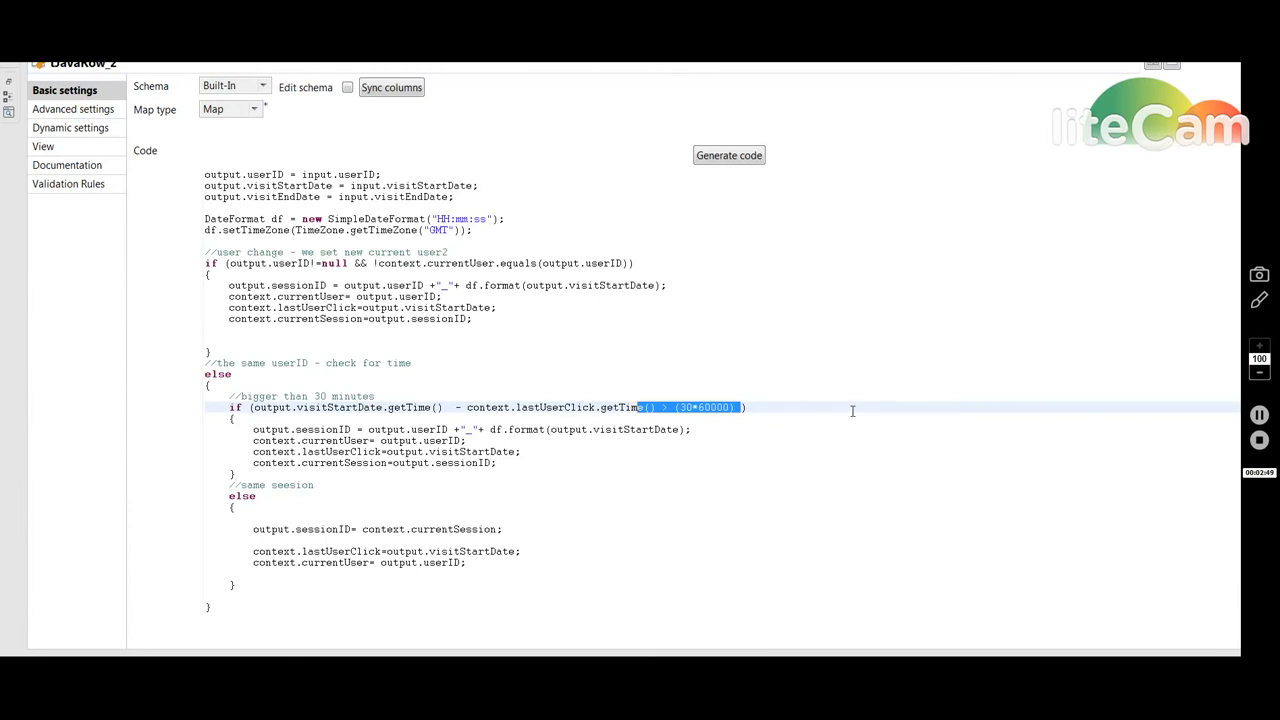
left_click(1260, 416)
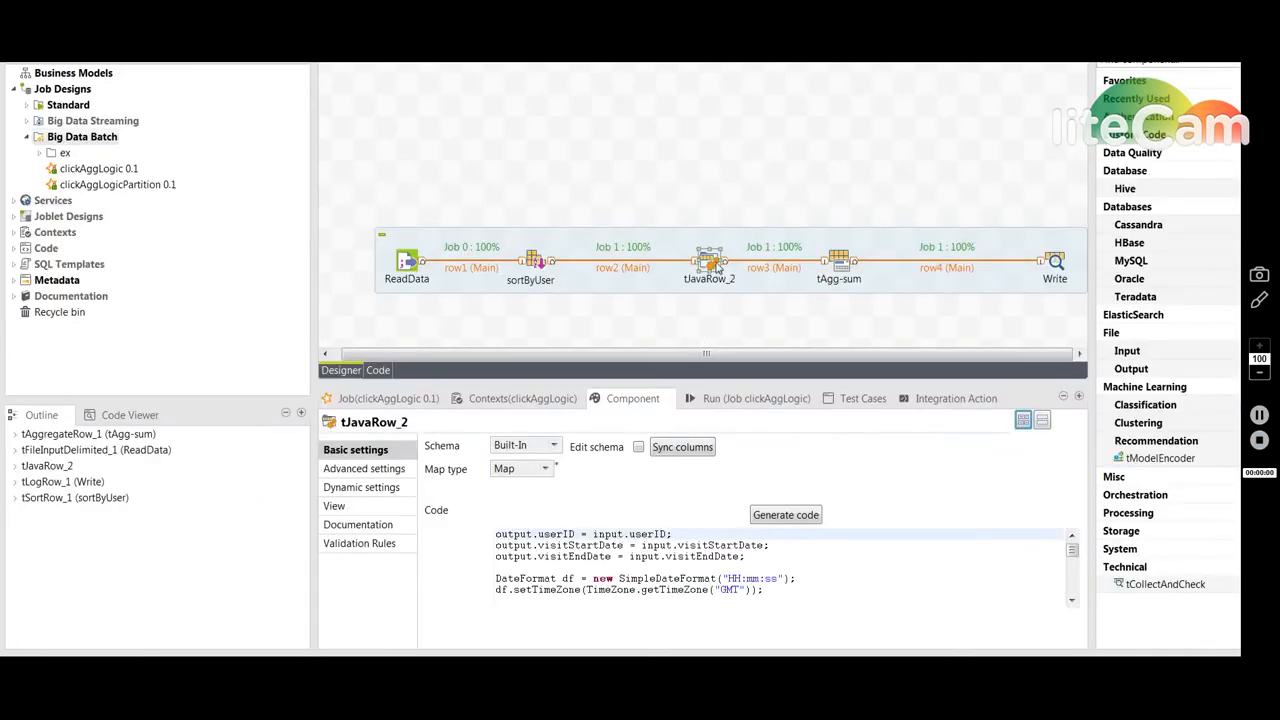
- Inspect the row3 connection schema and the group-by and operations settings of tAgg-sum
left_click(766, 268)
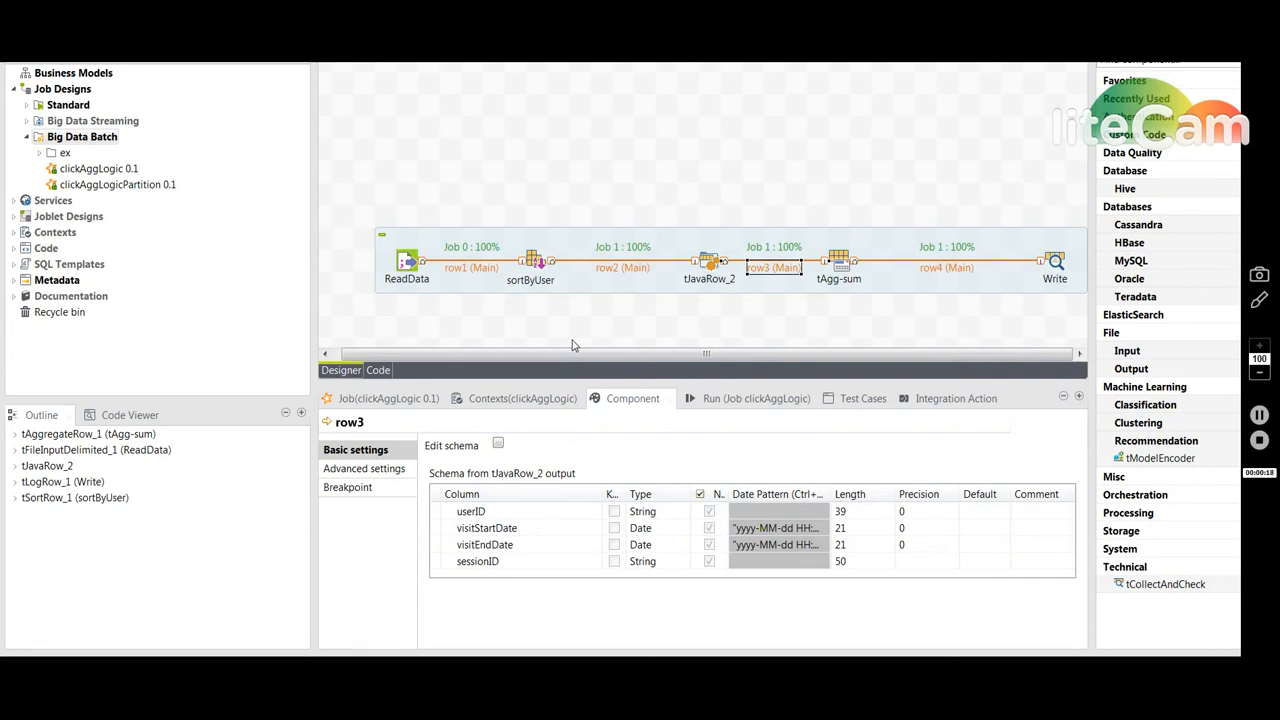
left_click(842, 262)
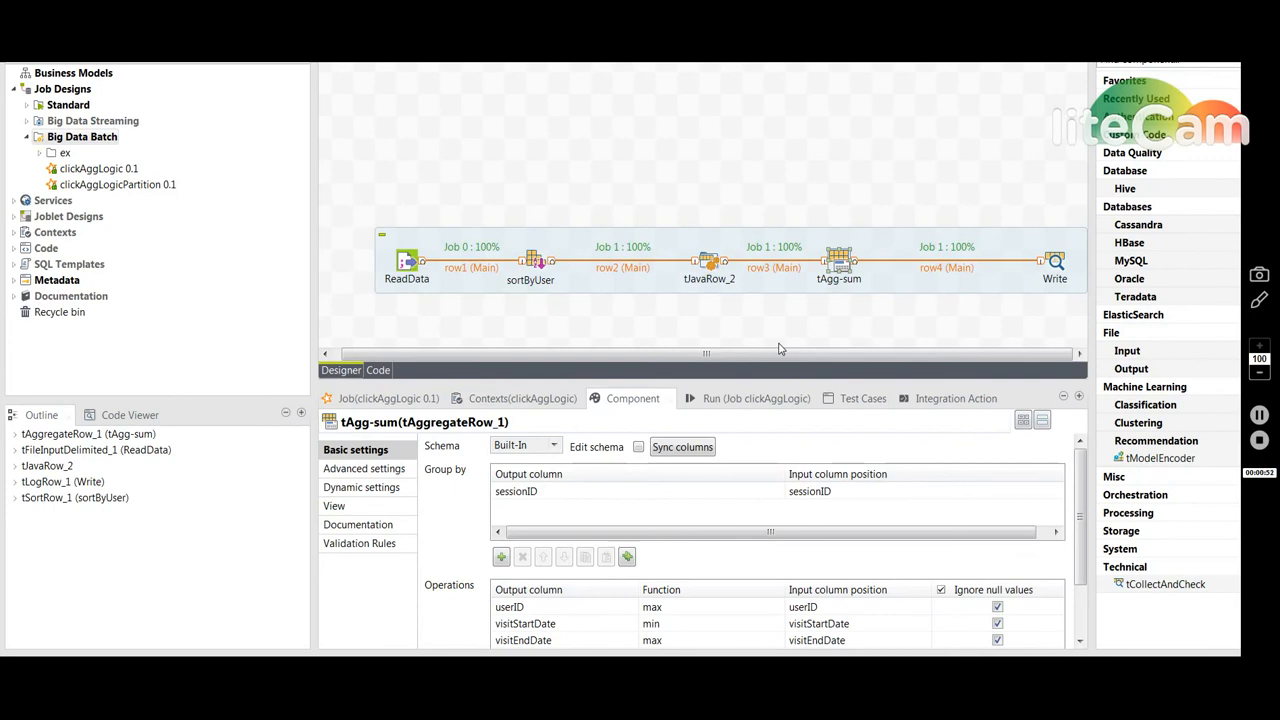
- Review the clickAggLogic job's run output and its Spark Configuration settings
left_click(731, 400)
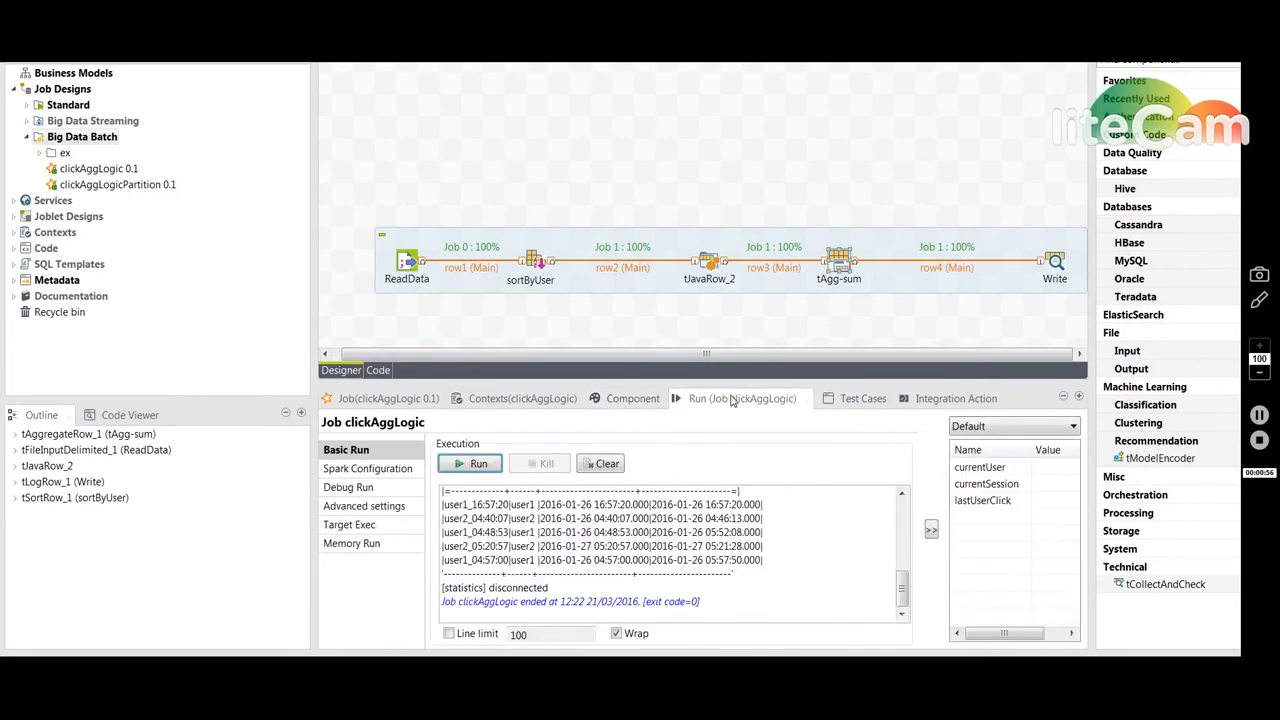
left_click(358, 471)
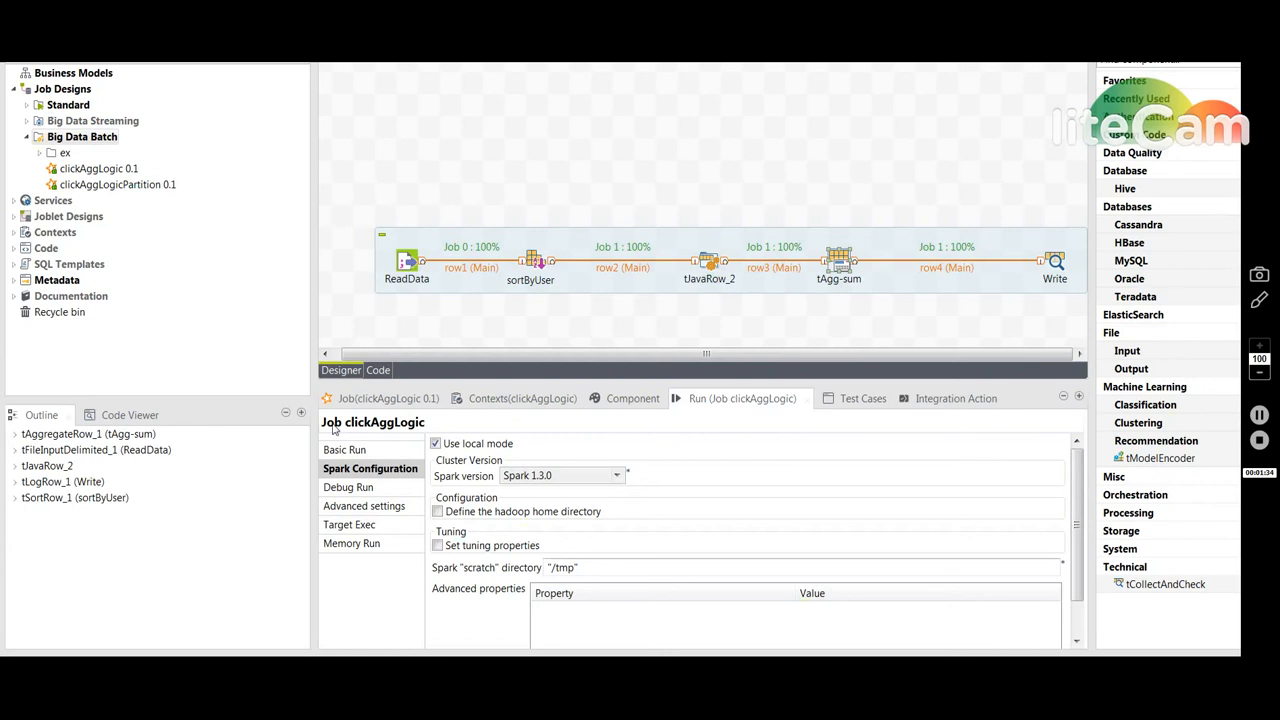
left_click(351, 451)
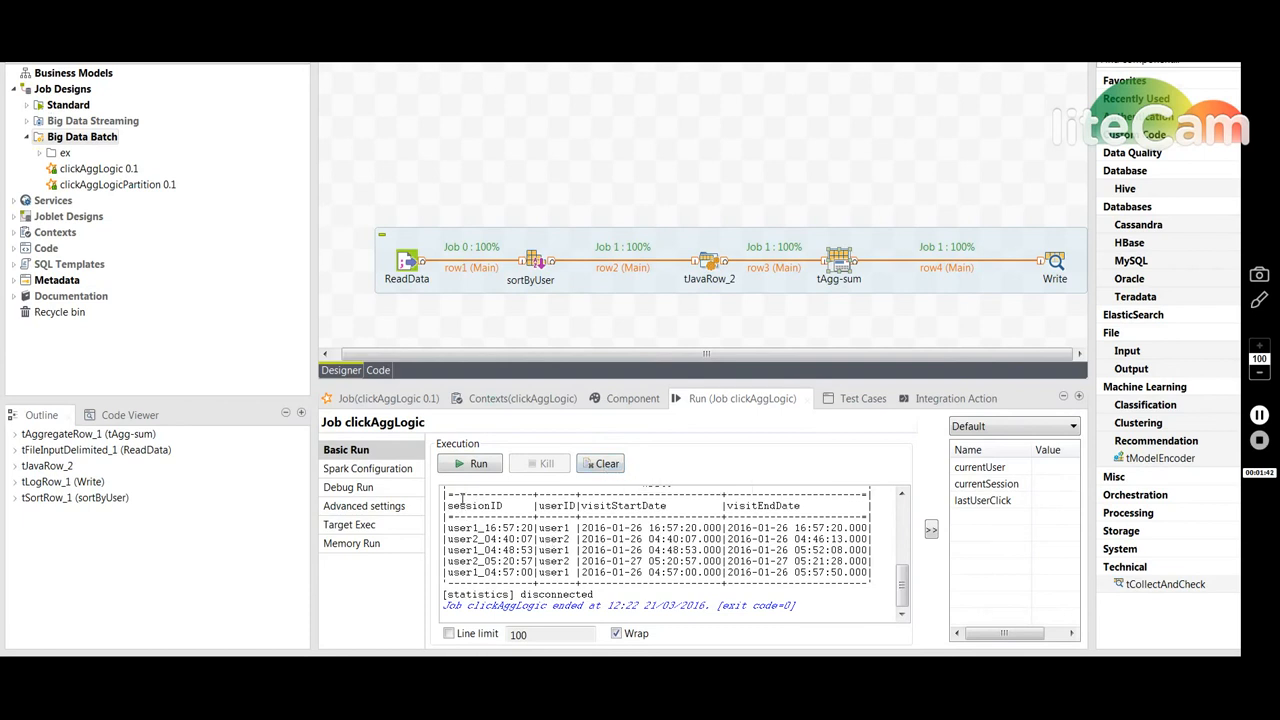
left_click(1259, 441)
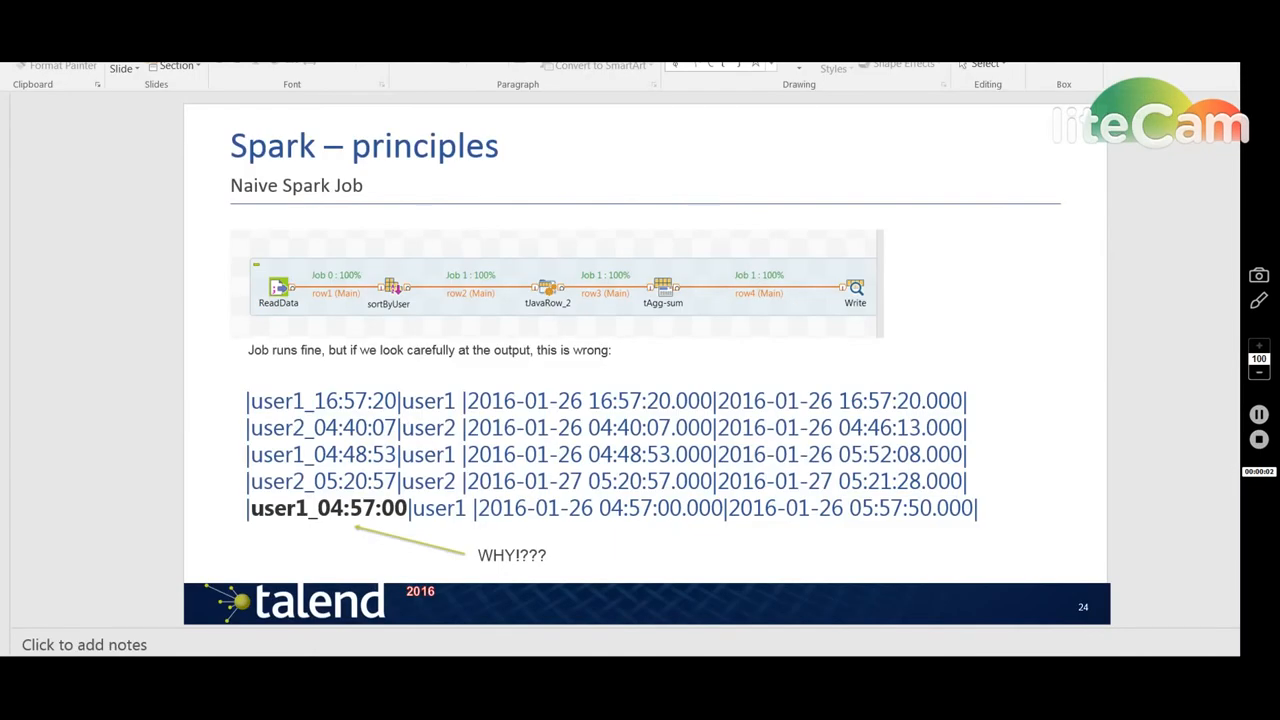
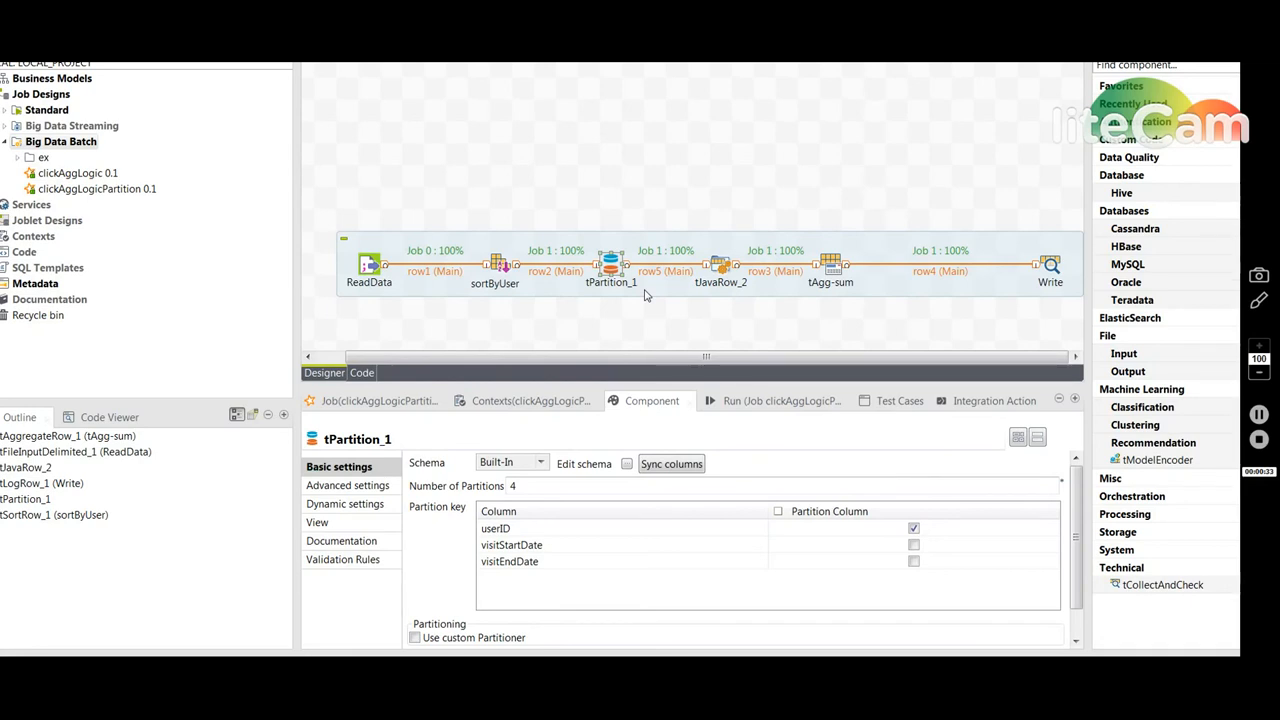
- Open the clickAggLogicPartition job and inspect the tPartition_1 and sortByUser component settings
double_click(612, 265)
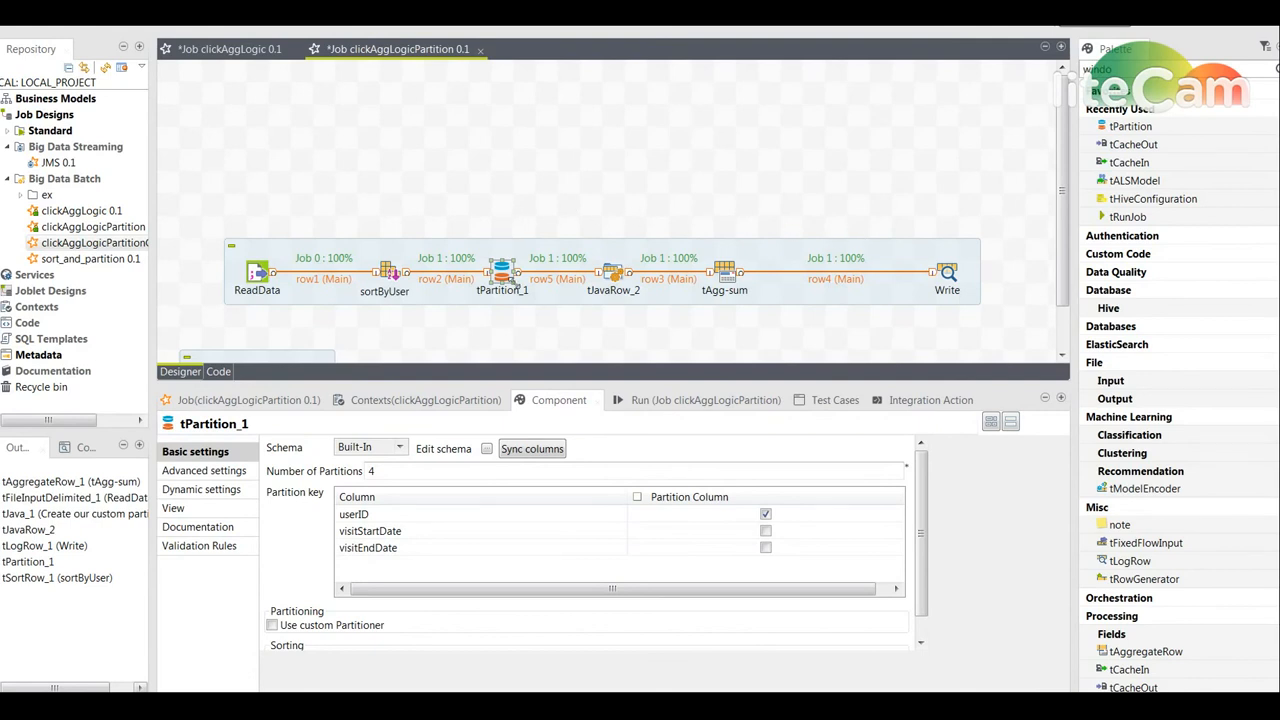
left_click(390, 272)
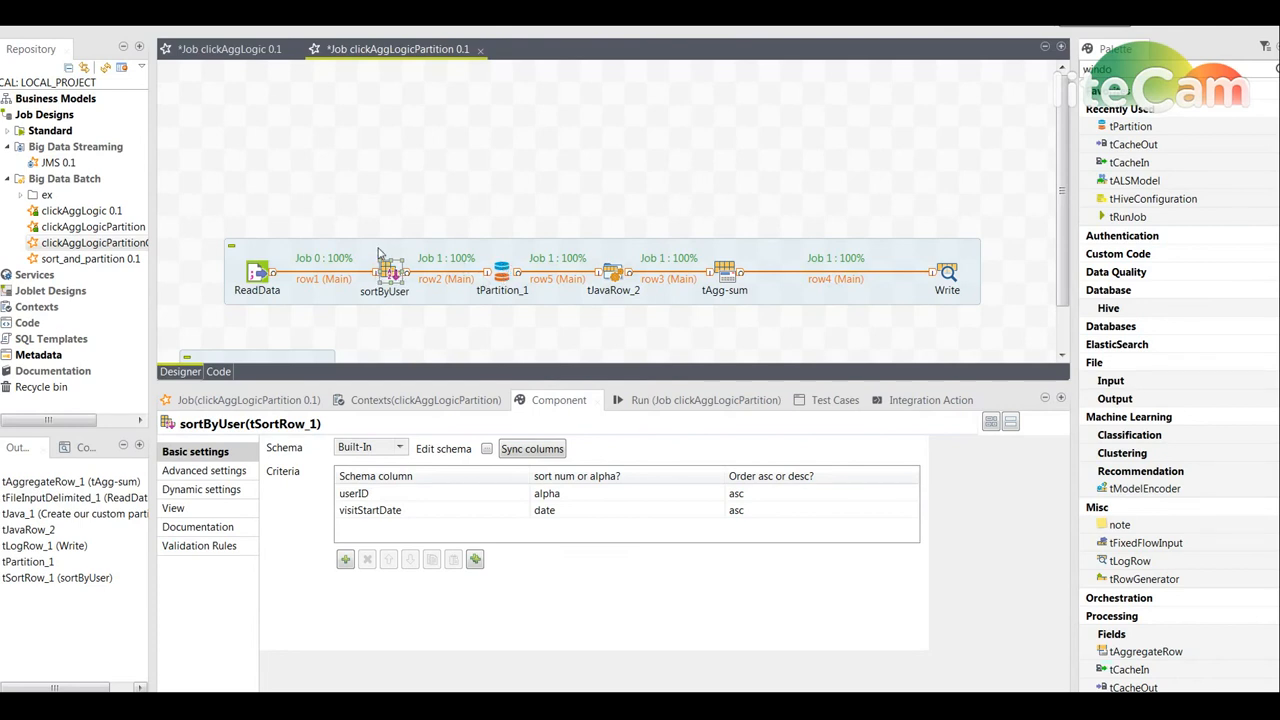
left_click(500, 280)
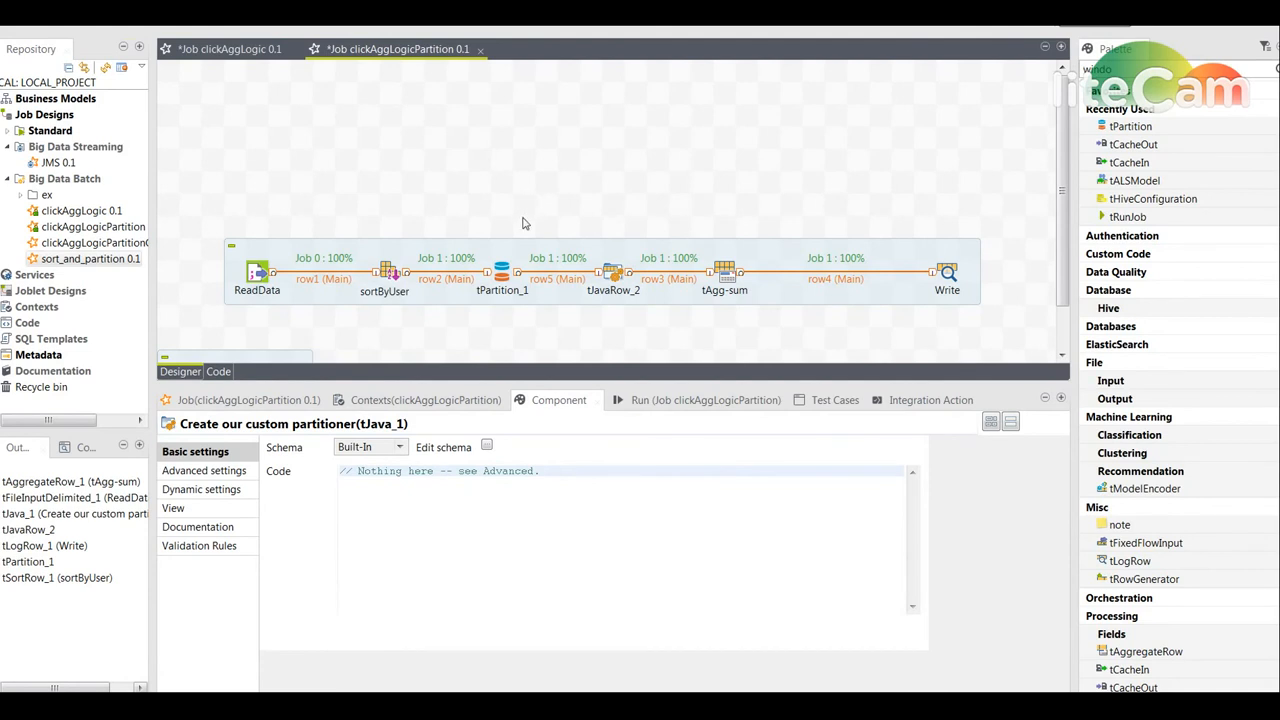
- Enable sorting within partitions on tPartition_1
left_click(504, 270)
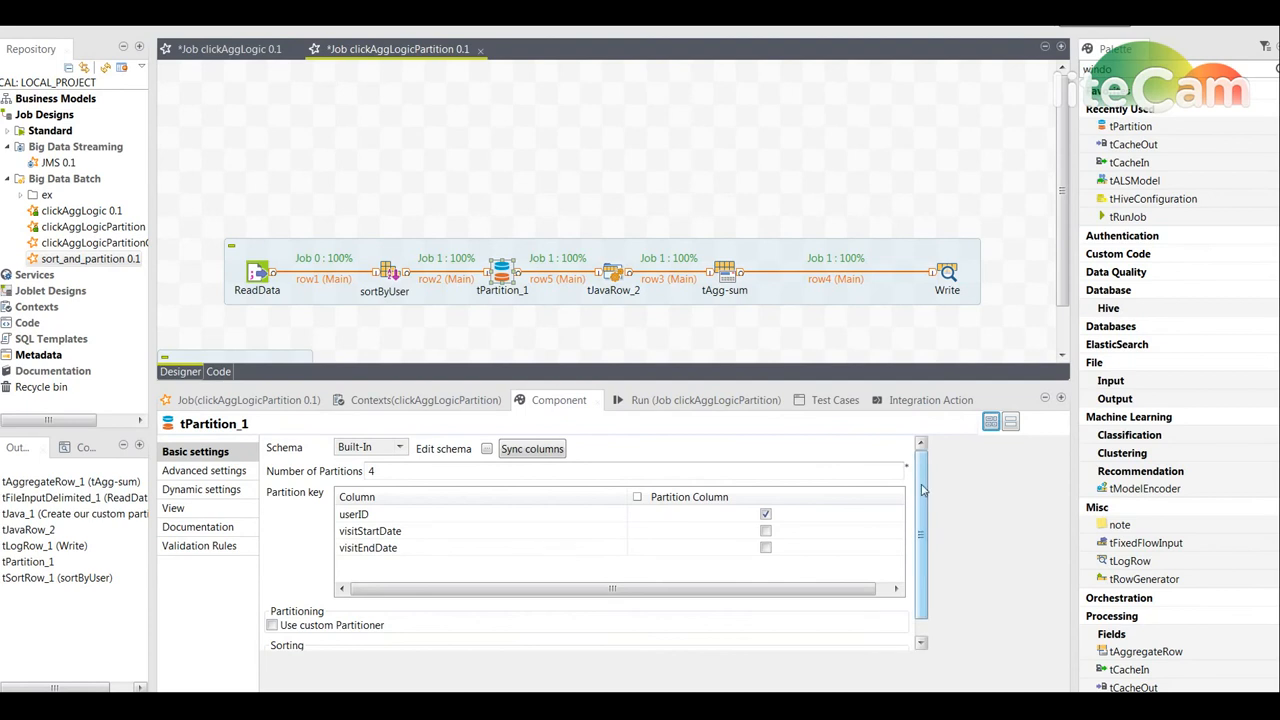
scroll(922, 489, "down", 1)
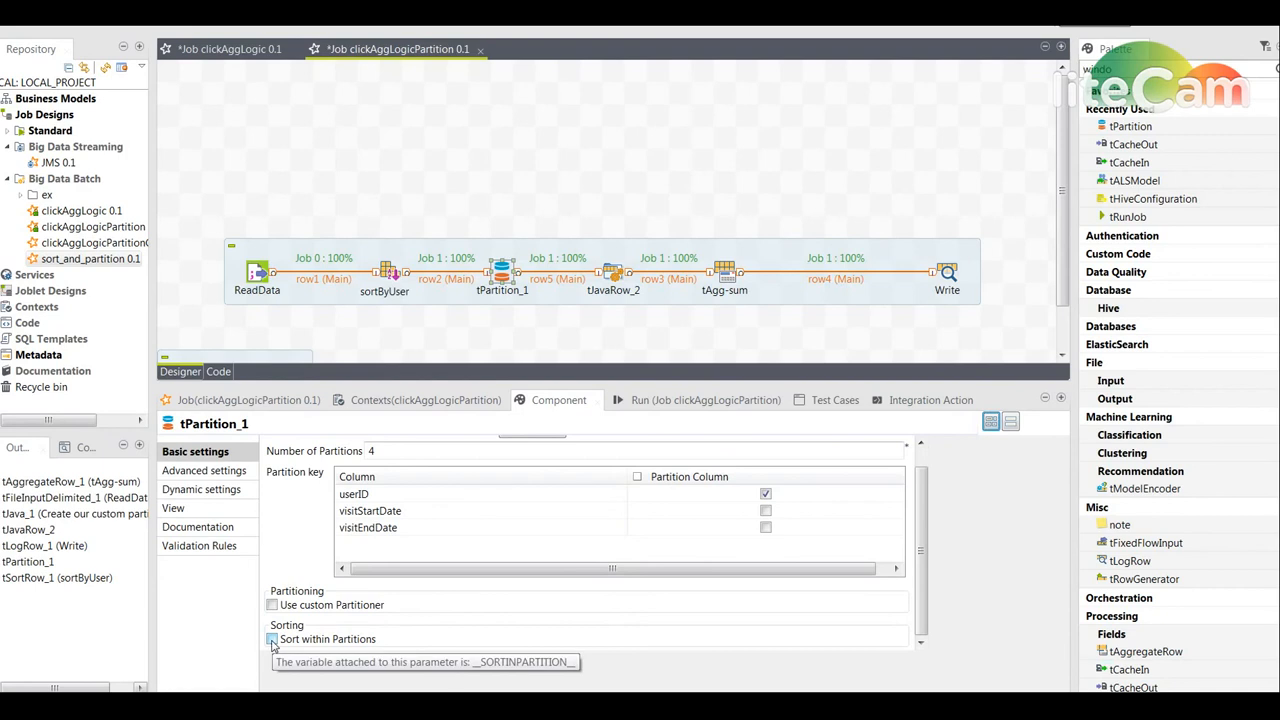
left_click(272, 640)
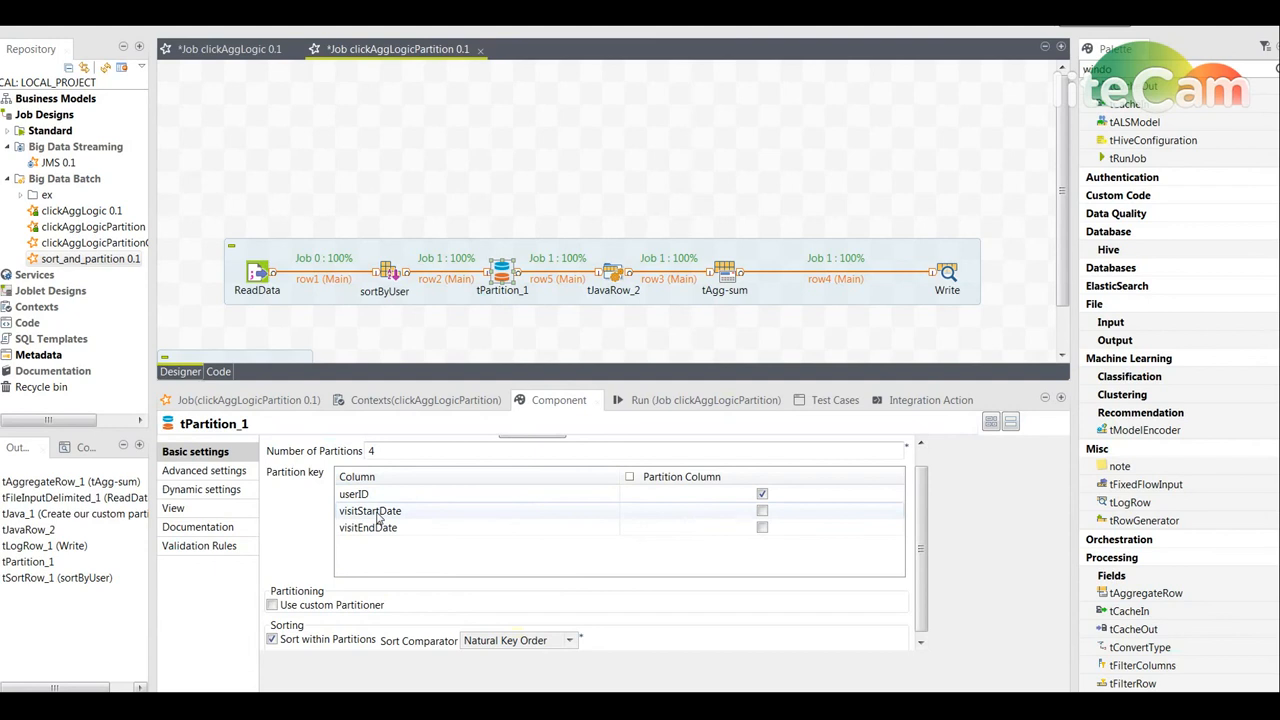
- Mark visitStartDate as a partition column in tPartition_1 and enable the custom partitioner option
left_click(762, 511)
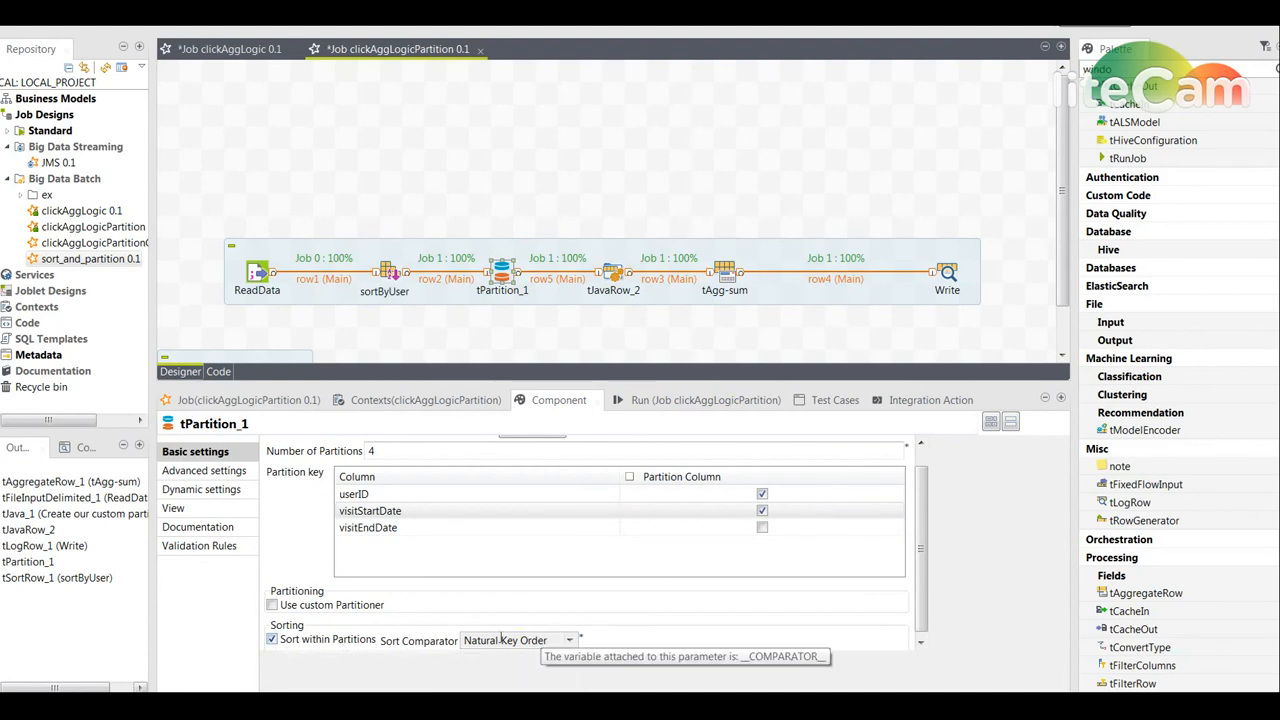
left_click(762, 510)
left_click(762, 510)
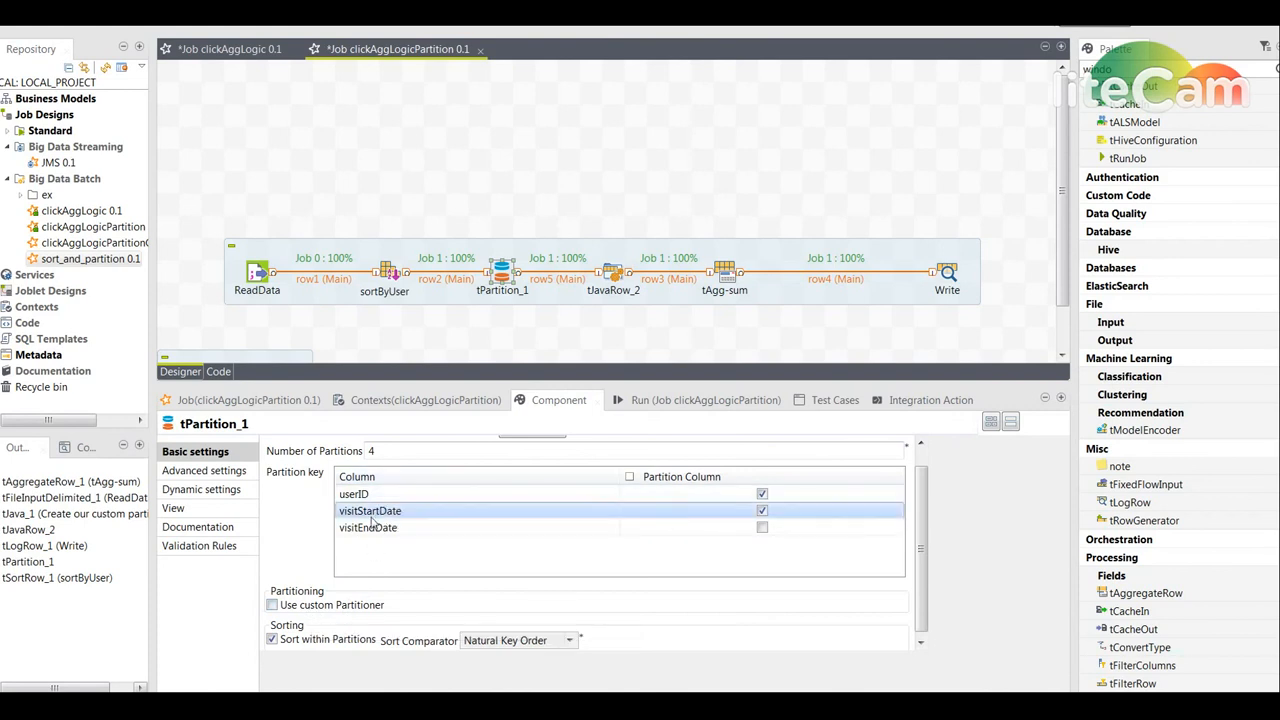
left_click(272, 605)
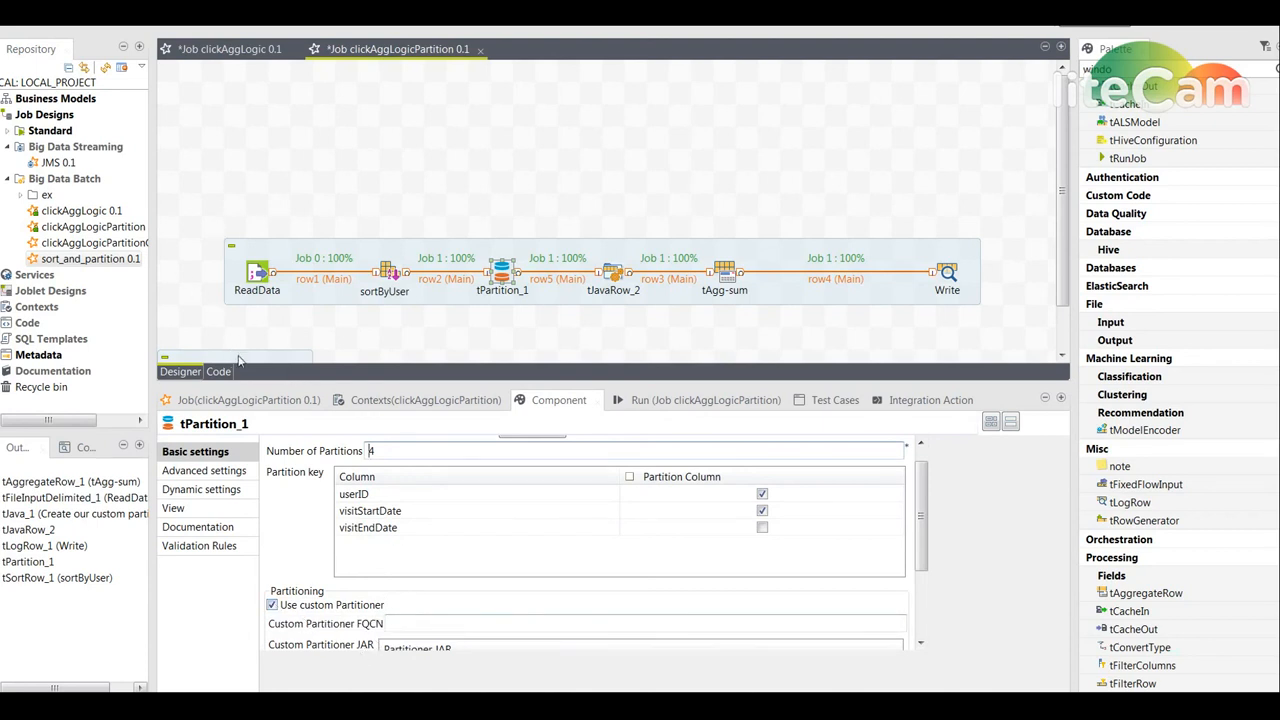
- Move the Create our custom partitioner tJava component into view above ReadData
left_click(238, 287)
left_click_drag(238, 287, 263, 165)
left_click(262, 166)
right_click(262, 166)
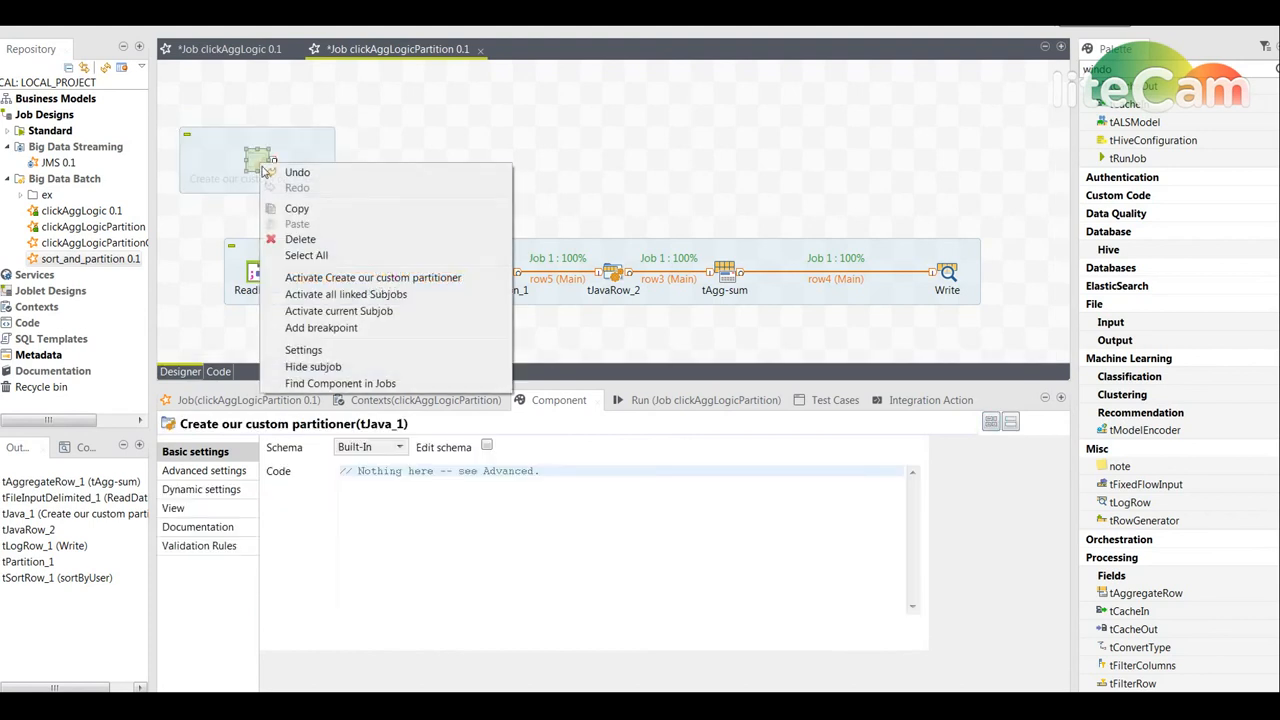
left_click(257, 178)
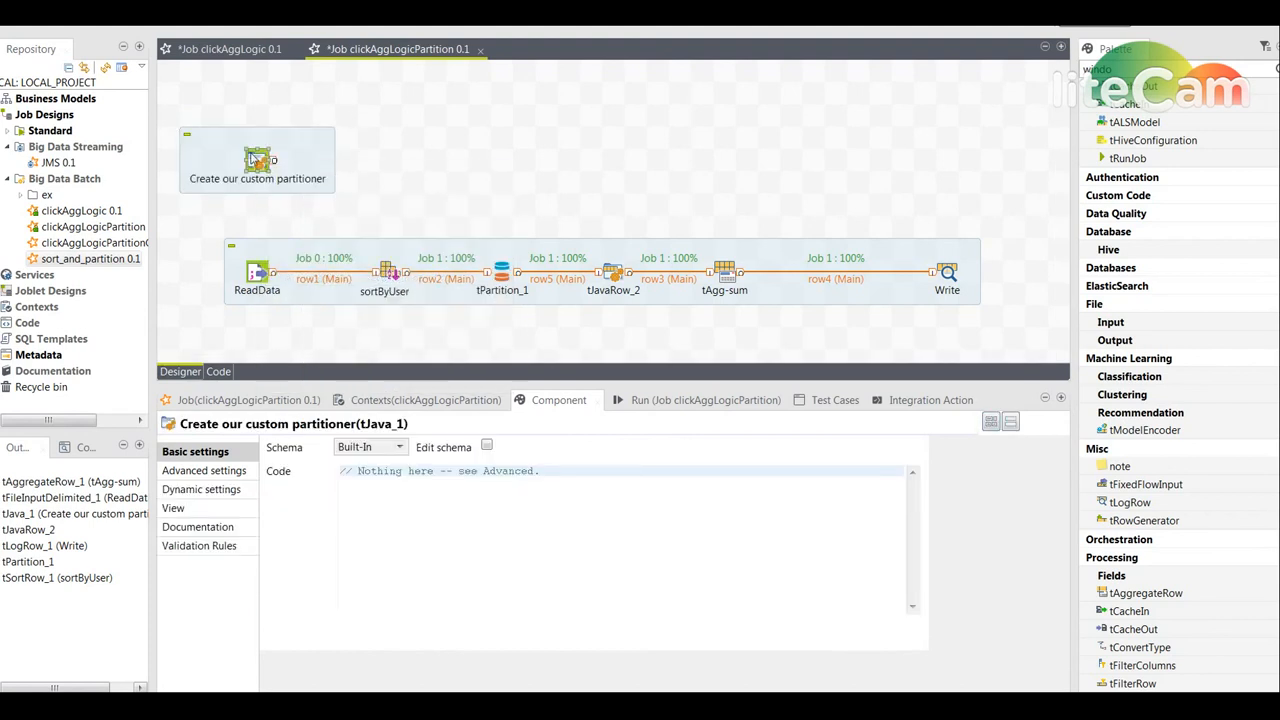
- Connect the custom partitioner component to ReadData with an On Subjob Ok trigger
right_click(257, 158)
mouse_move(309, 188)
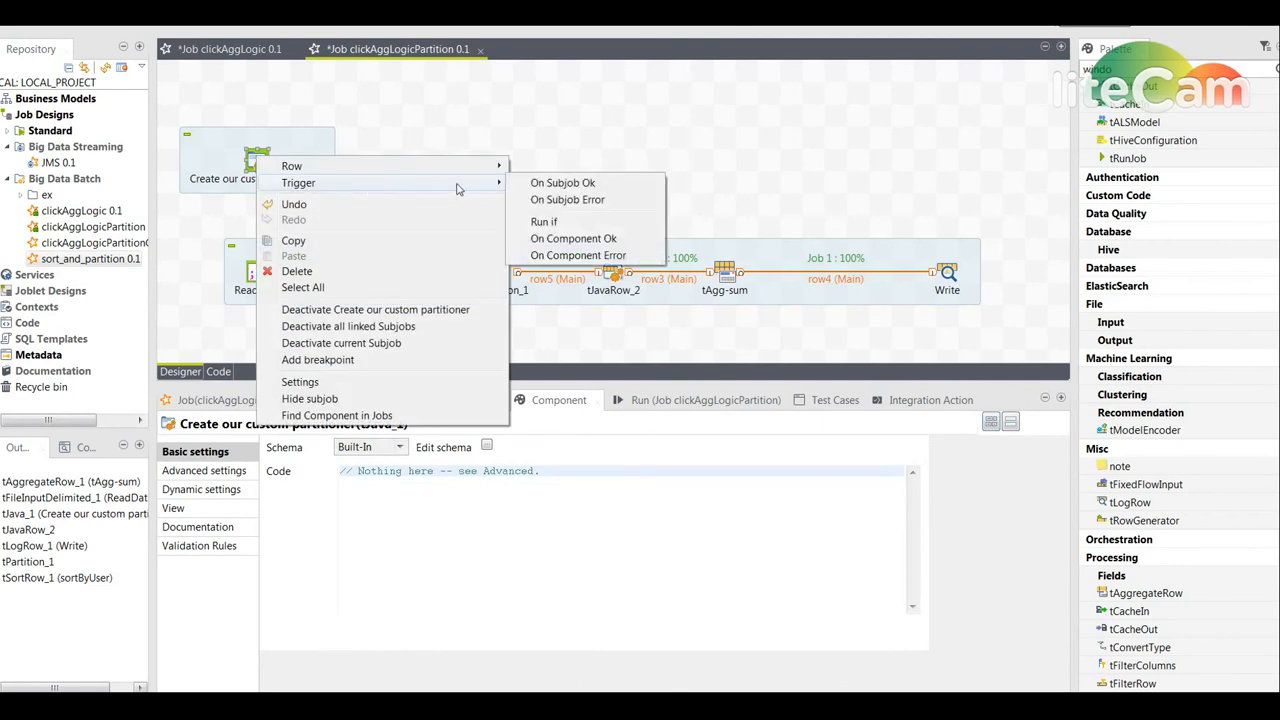
left_click(560, 181)
left_click(256, 272)
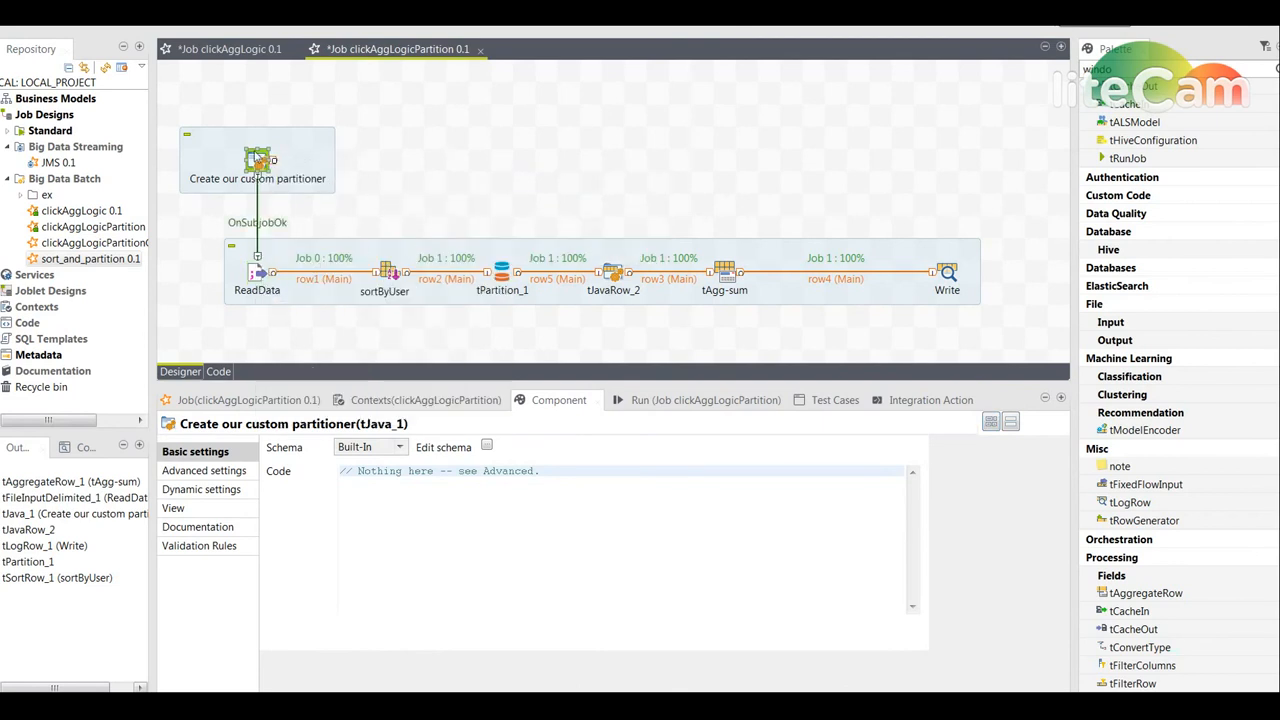
- Read the UserIdAndVisitStartPartitioner class code in the custom partitioner component's advanced settings
left_click(222, 477)
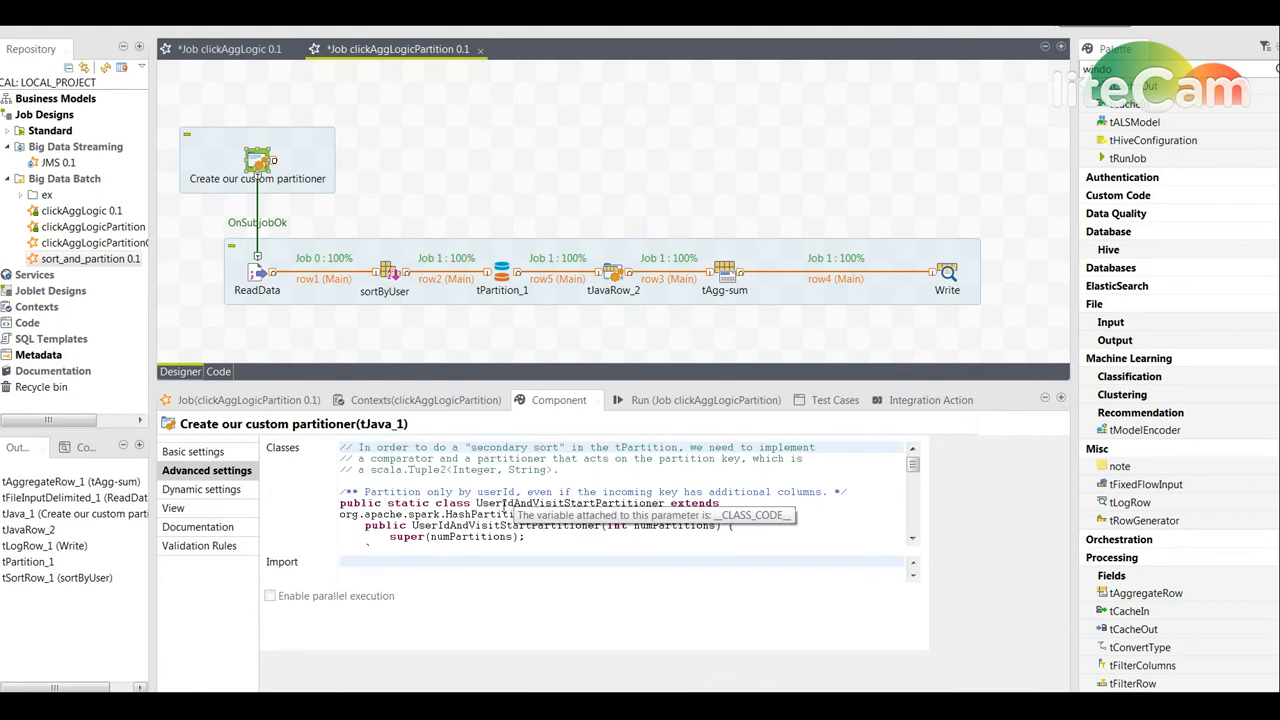
left_click(462, 492)
left_click(502, 503)
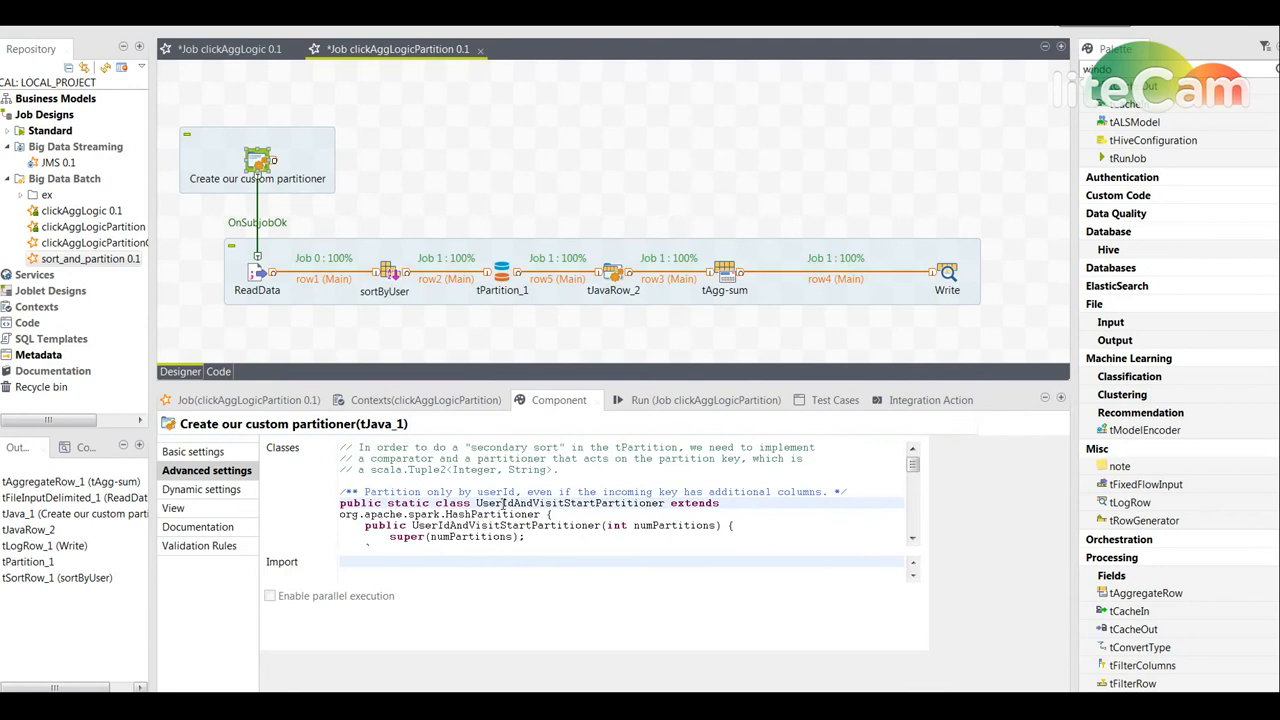
scroll(502, 503, "down", 1)
scroll(510, 503, "down", 1)
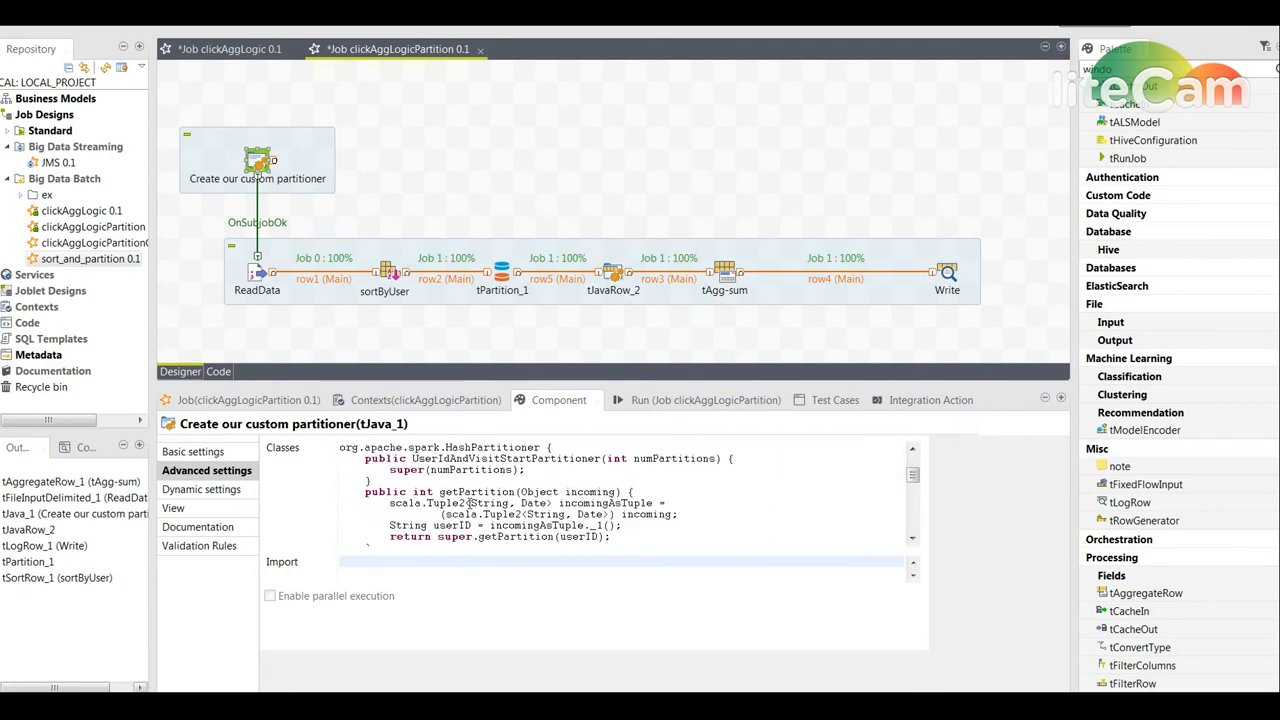
left_click_drag(470, 503, 549, 503)
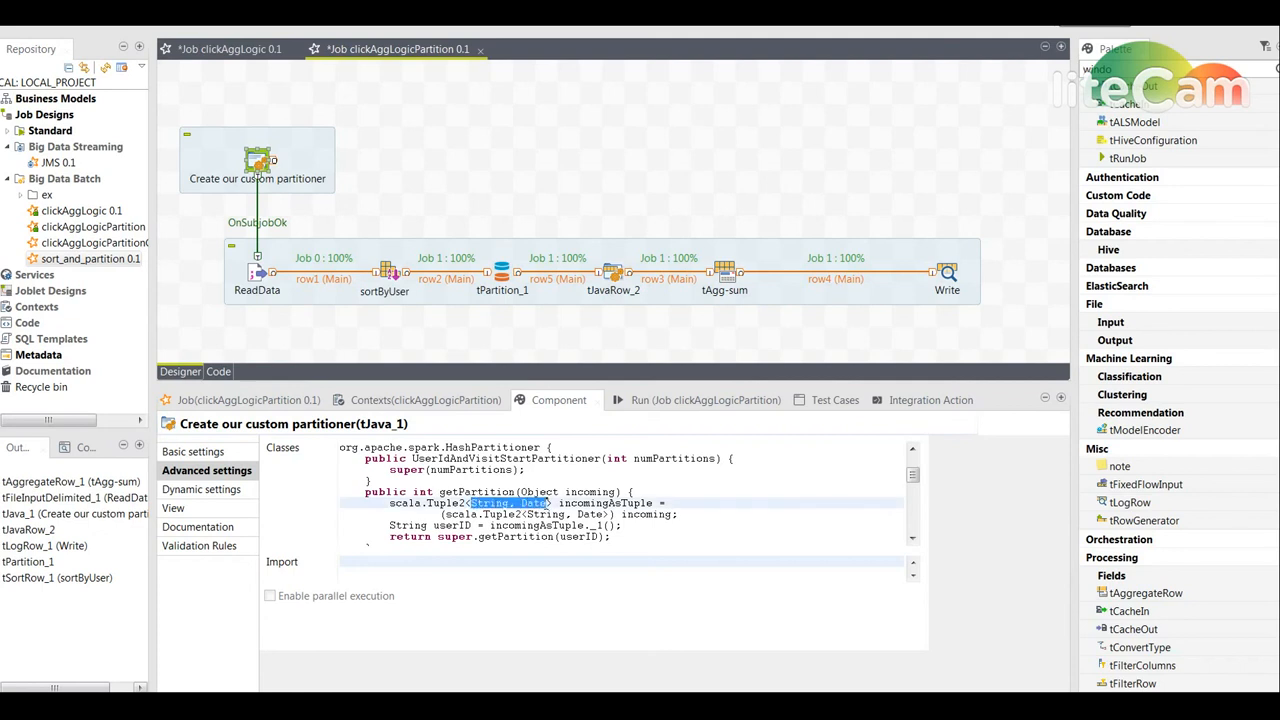
scroll(543, 491, "down", 1)
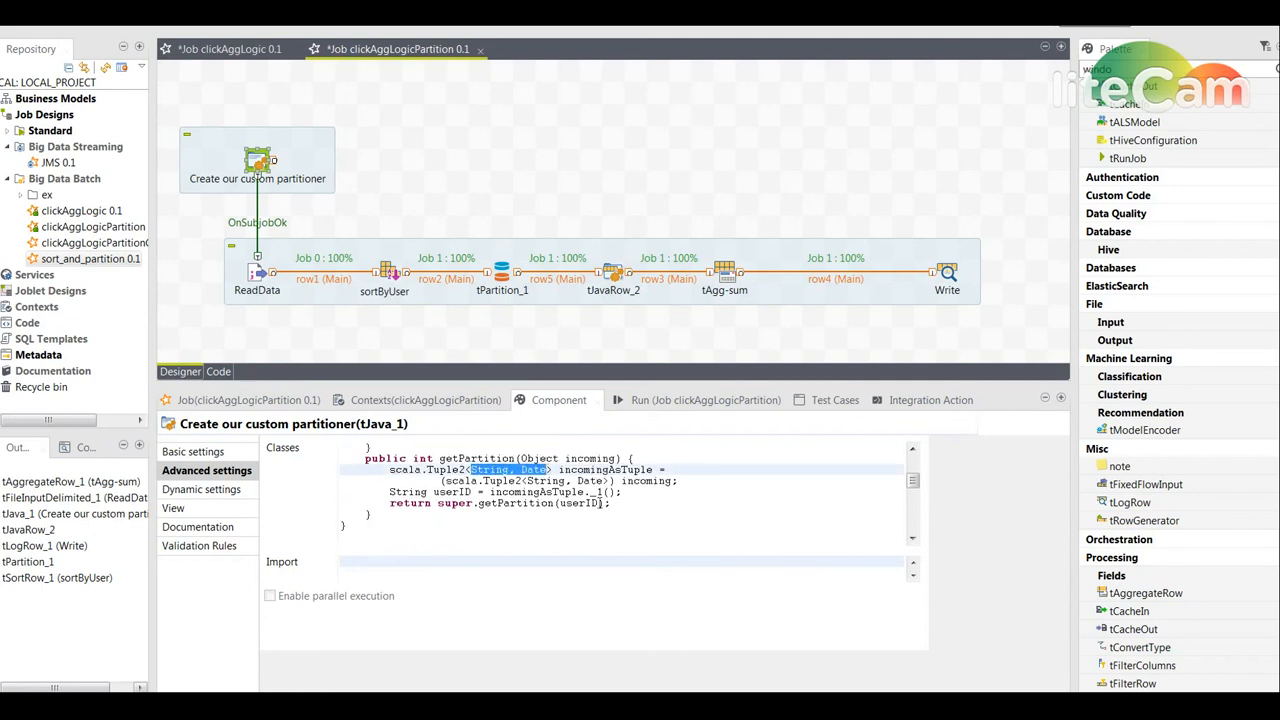
left_click_drag(605, 492, 484, 492)
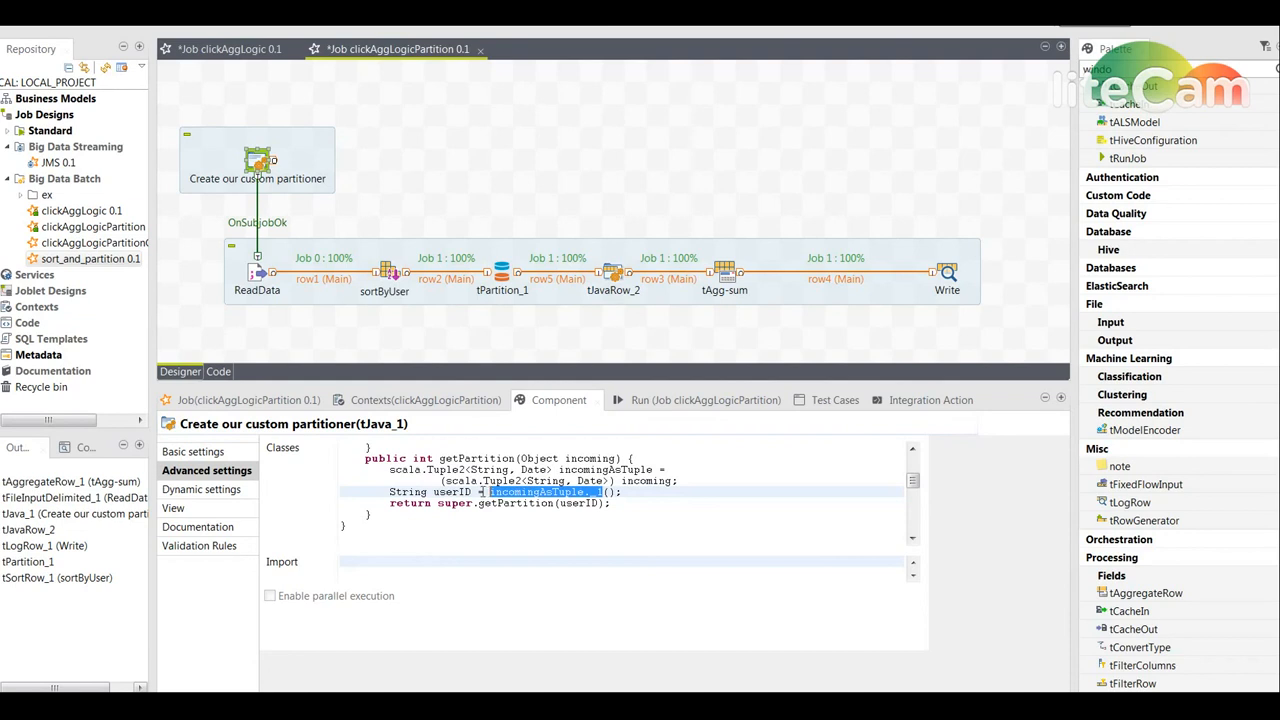
left_click(502, 272)
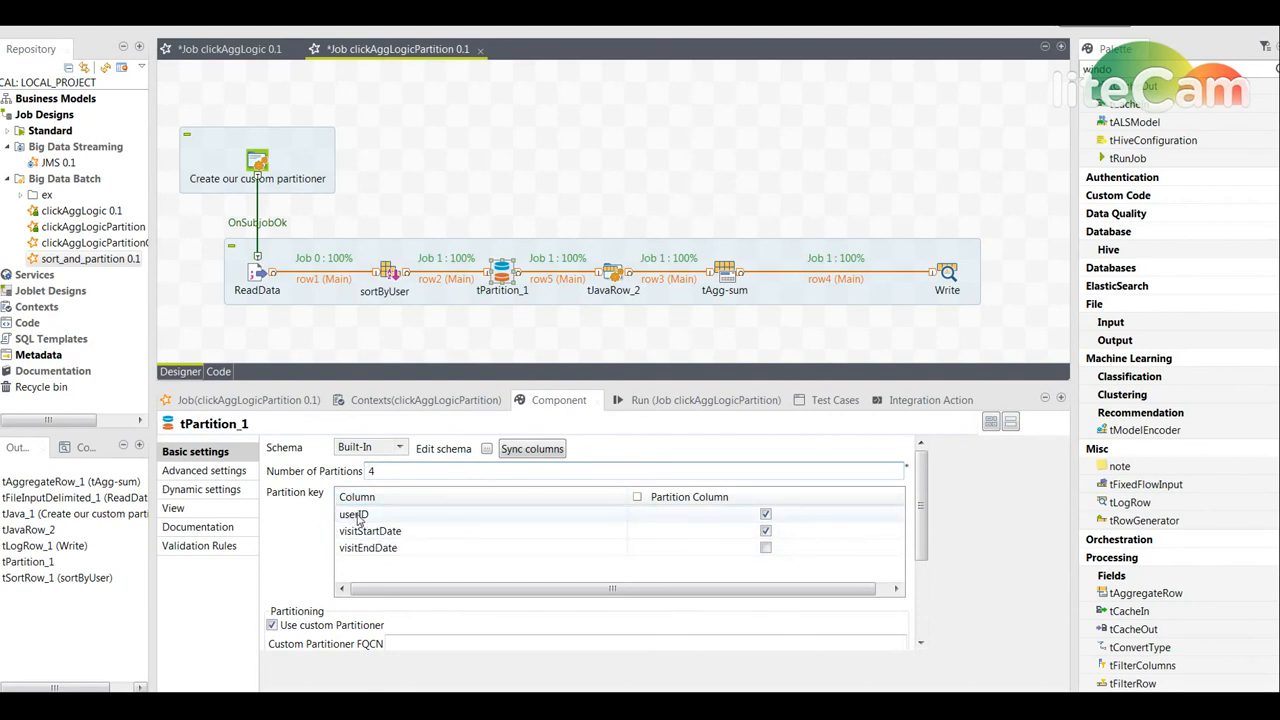
- Copy the class name UserIdAndVisitStartPartitioner and paste it as tPartition_1's Custom Partitioner FQCN
left_click(257, 162)
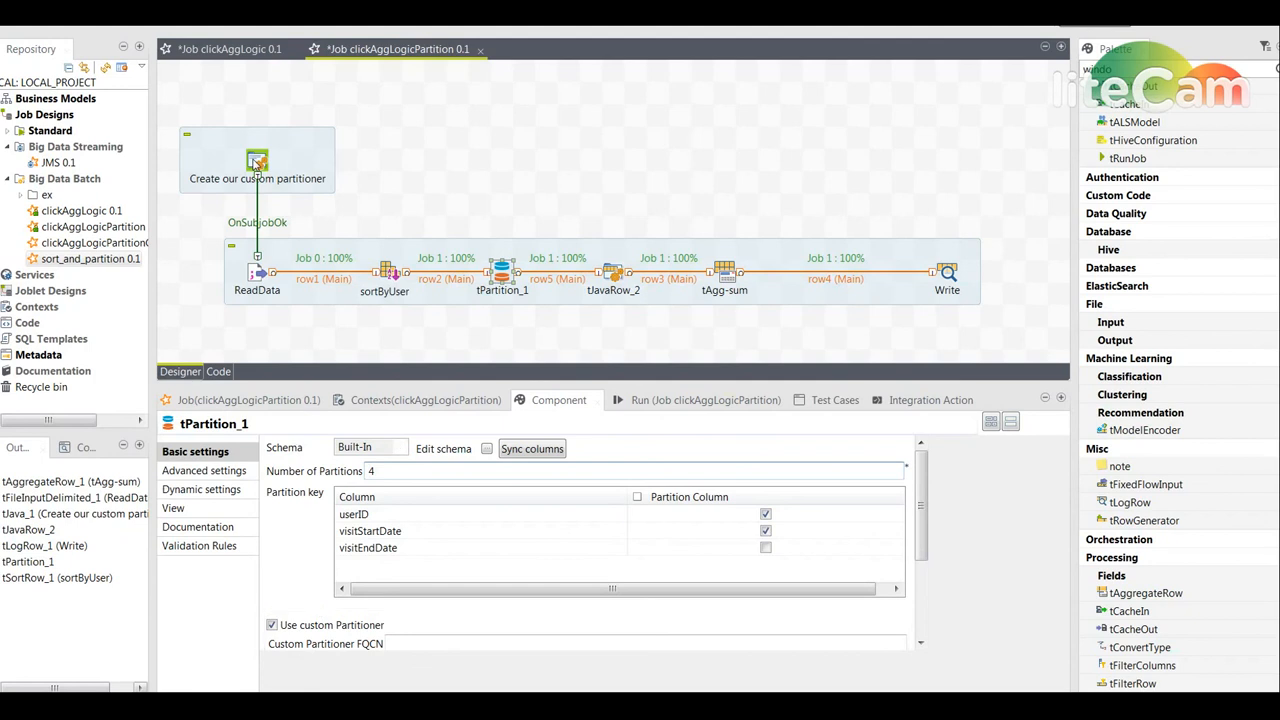
left_click(226, 474)
double_click(505, 503)
key("ctrl+c")
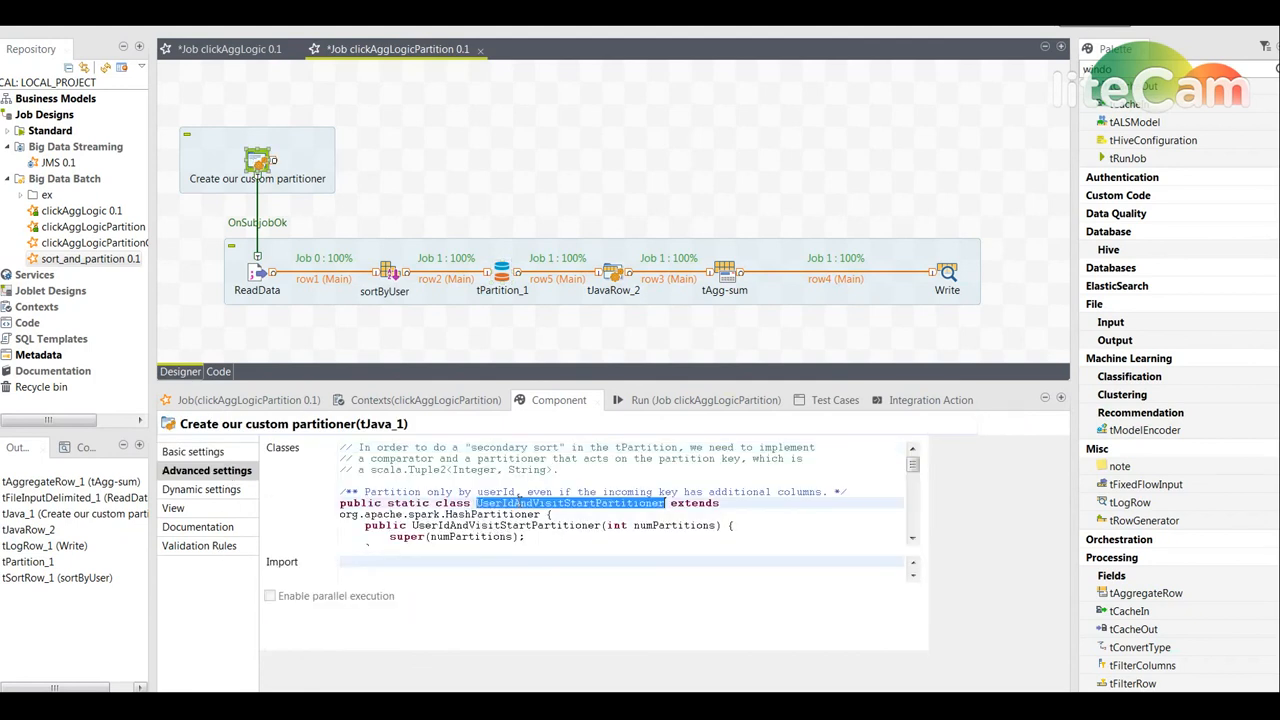
left_click(504, 270)
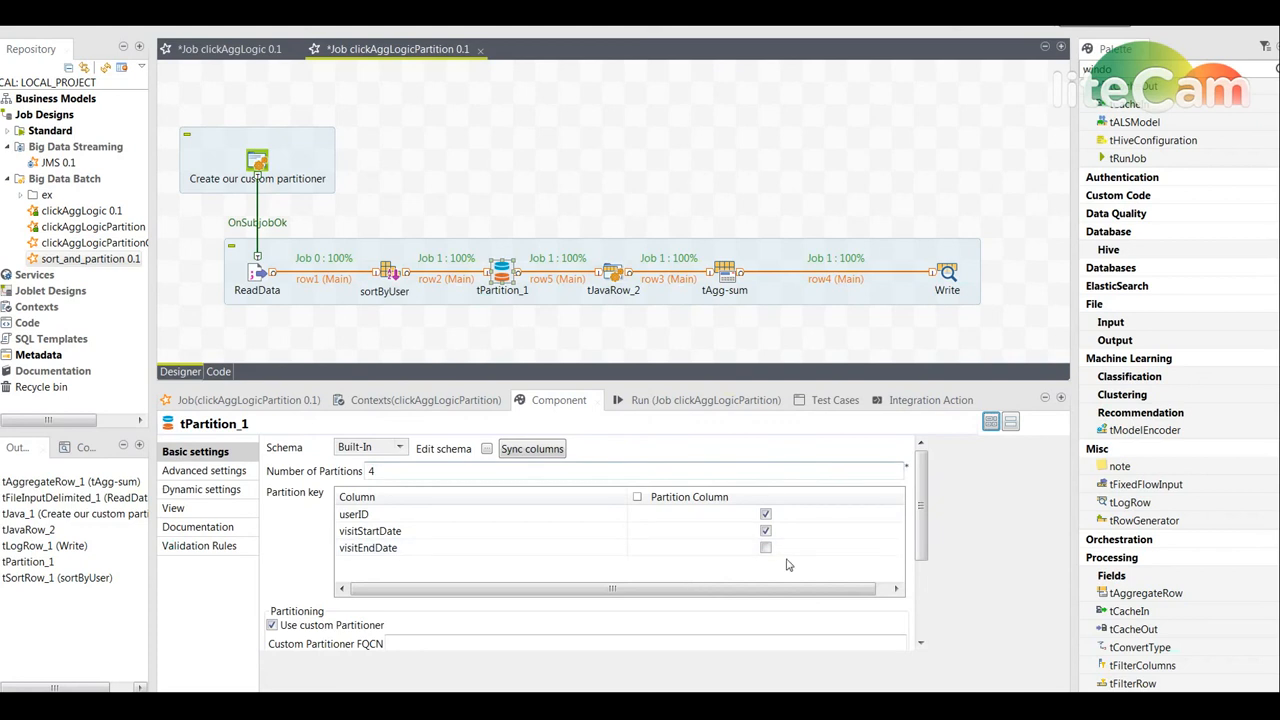
scroll(451, 541, "down", 3)
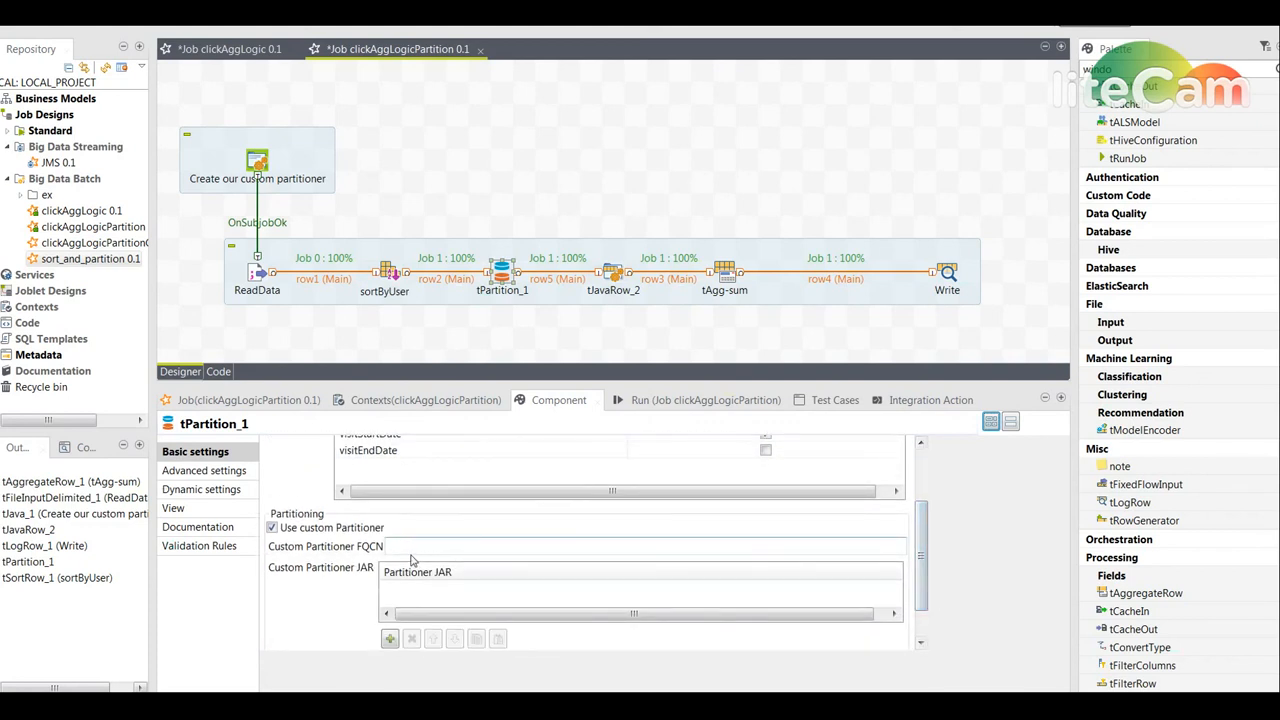
left_click(410, 546)
key("ctrl+v")
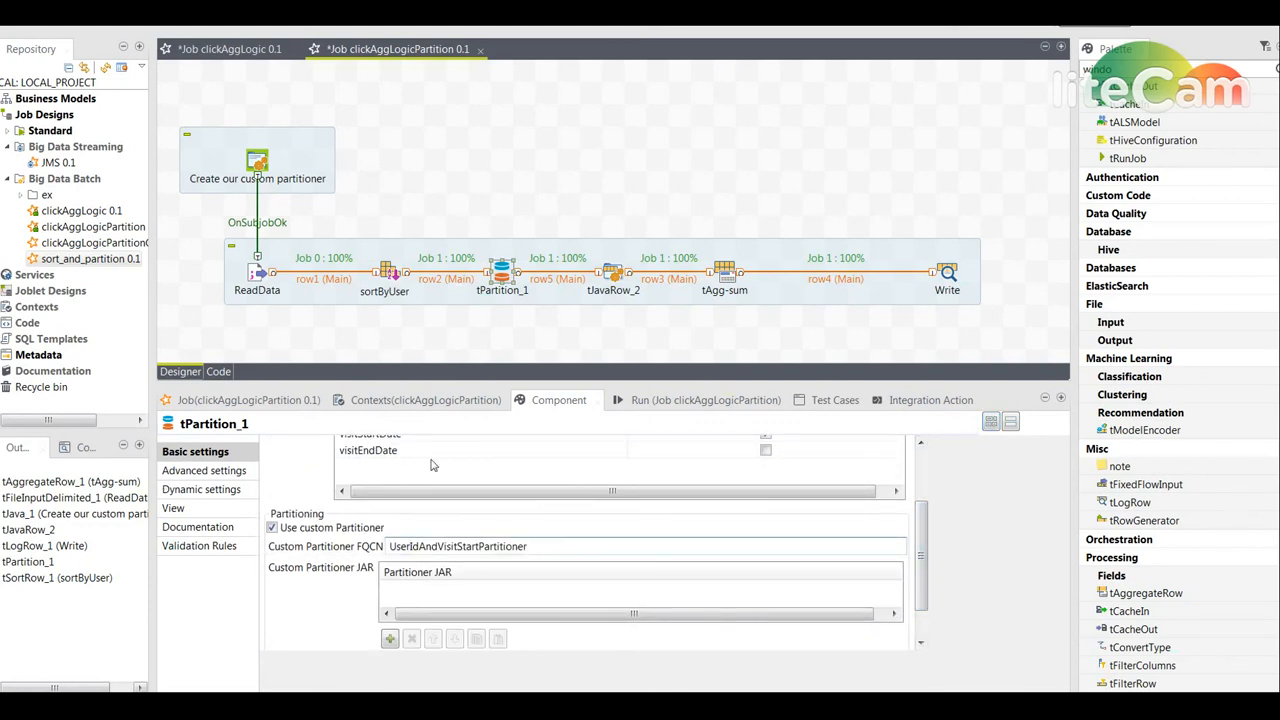
- Delete the sortByUser component and link ReadData directly to tPartition_1 with a Main row
left_click(393, 275)
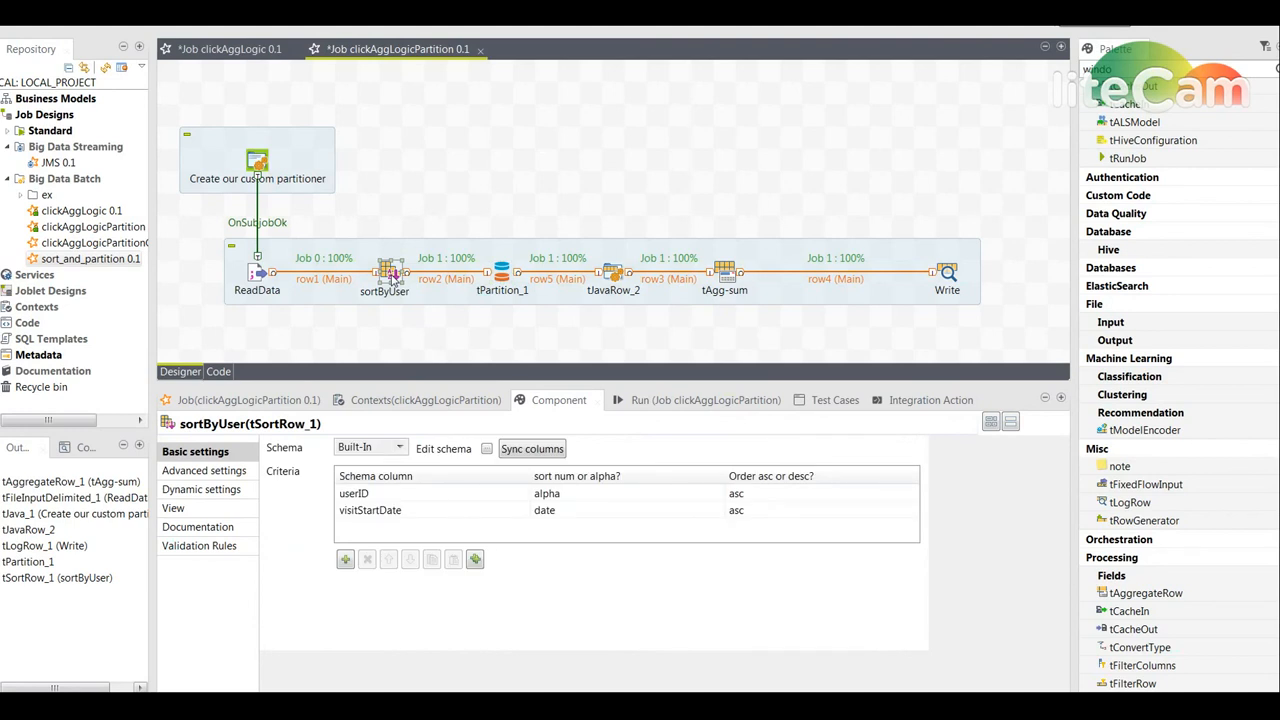
key("Delete")
left_click(262, 275)
right_click(262, 274)
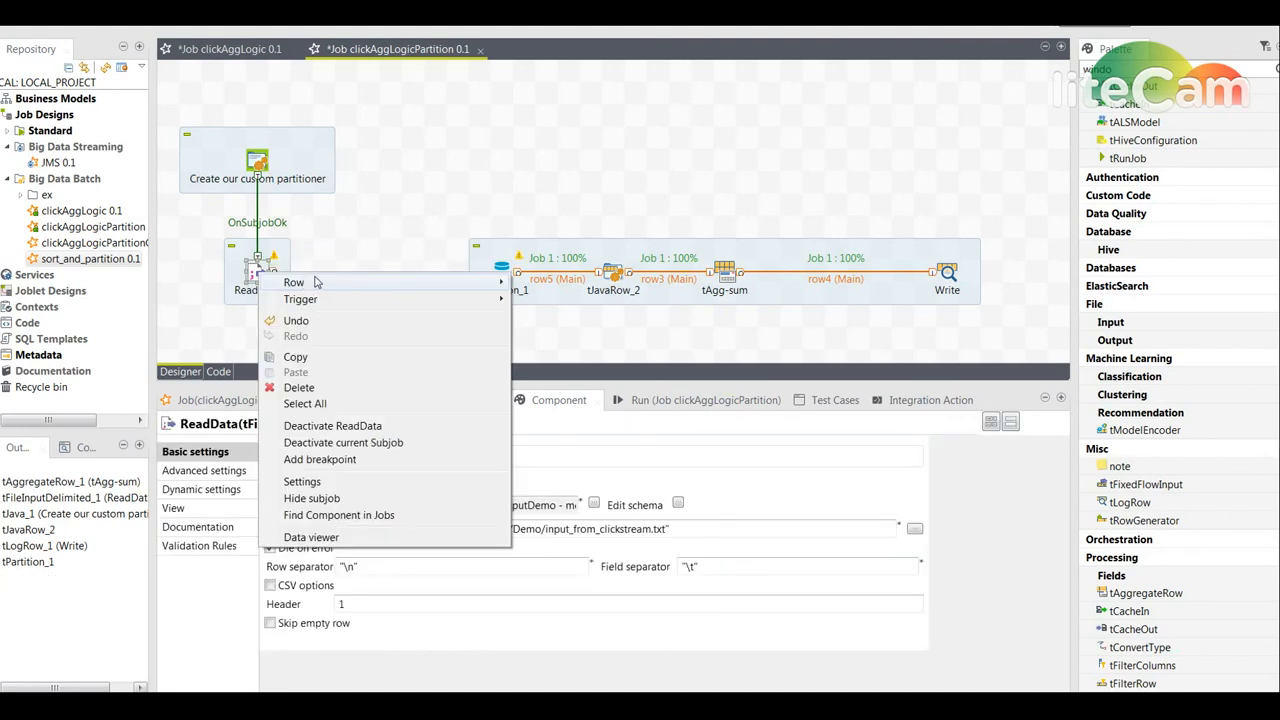
mouse_move(372, 300)
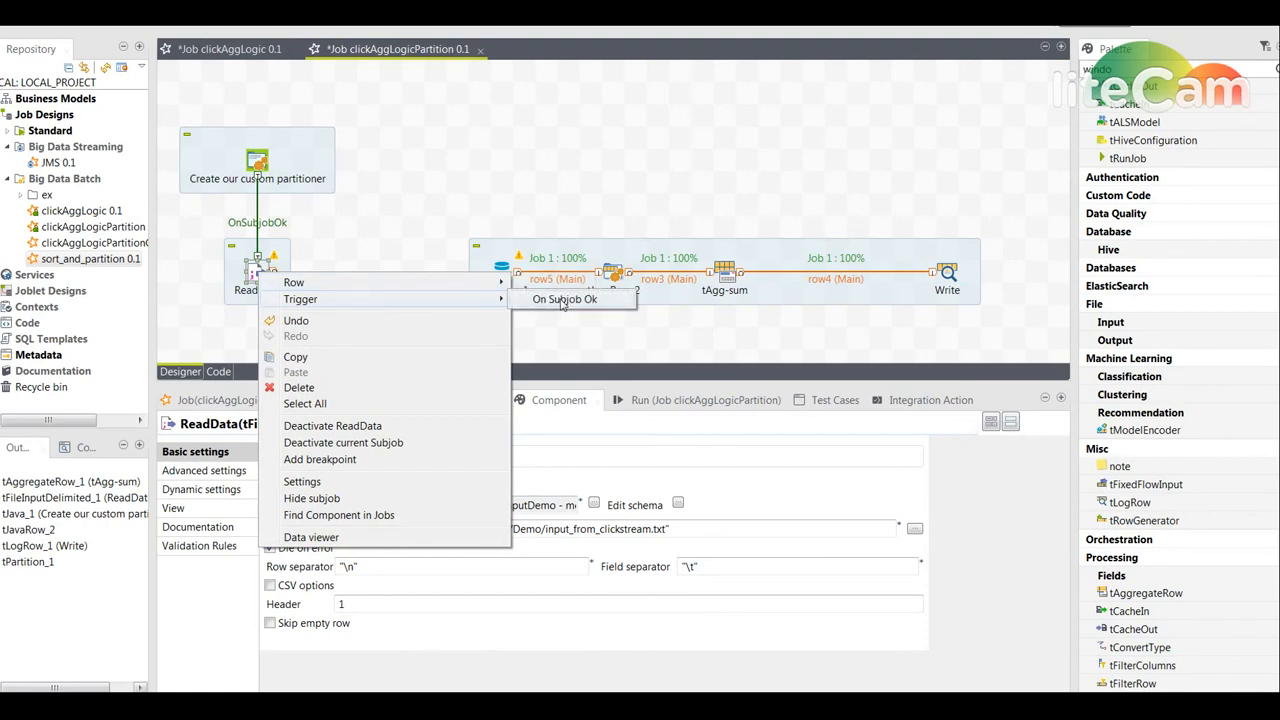
left_click(525, 282)
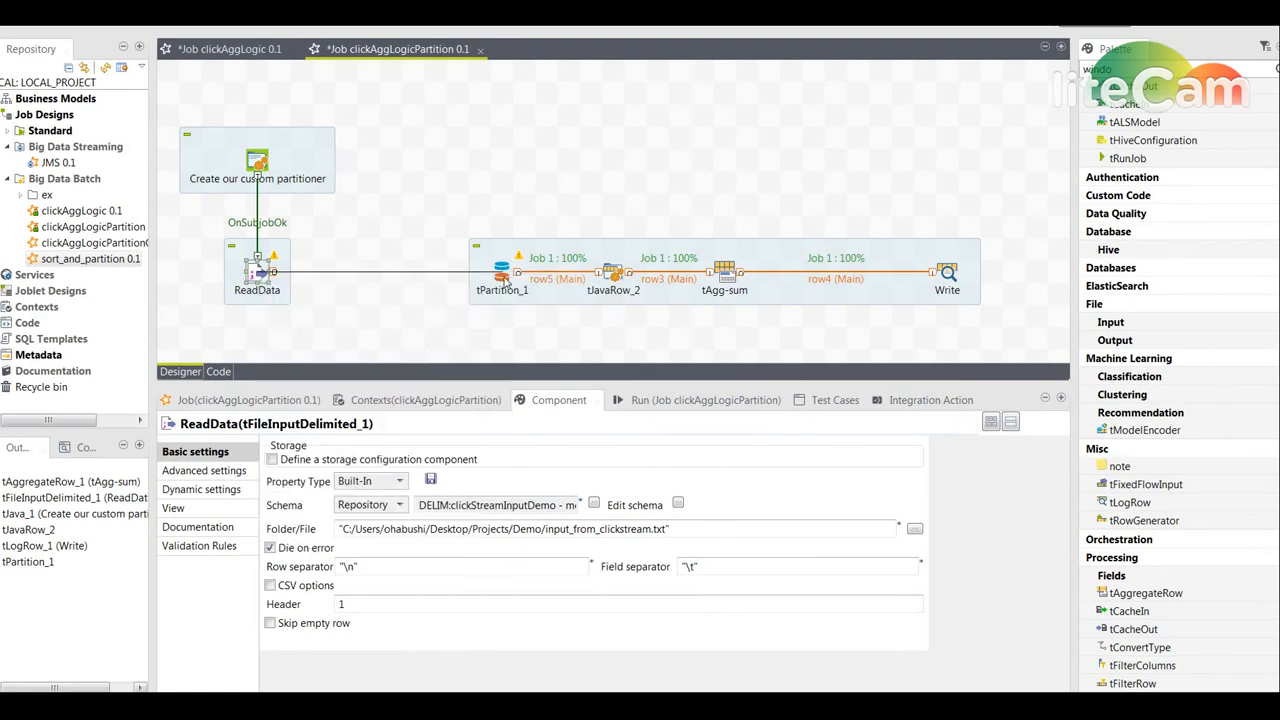
left_click(503, 279)
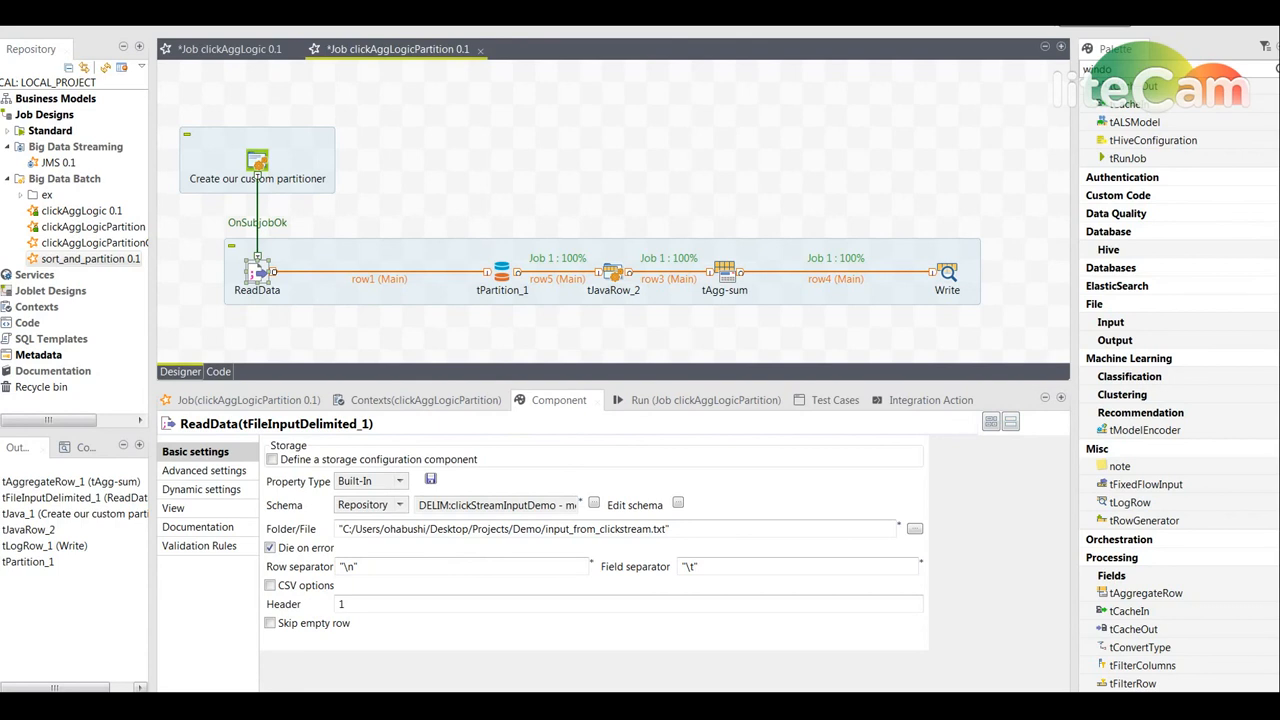
- Save the clickAggLogicPartition job
left_click(500, 275)
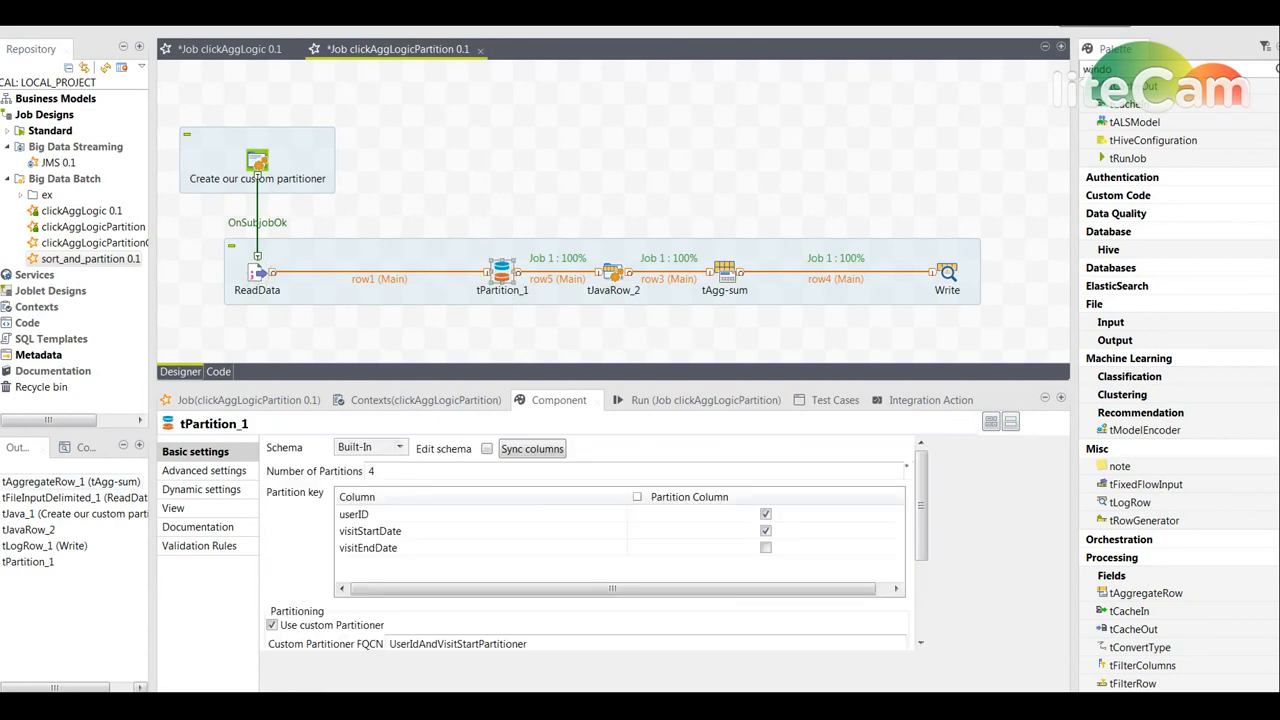
key("ctrl+s")
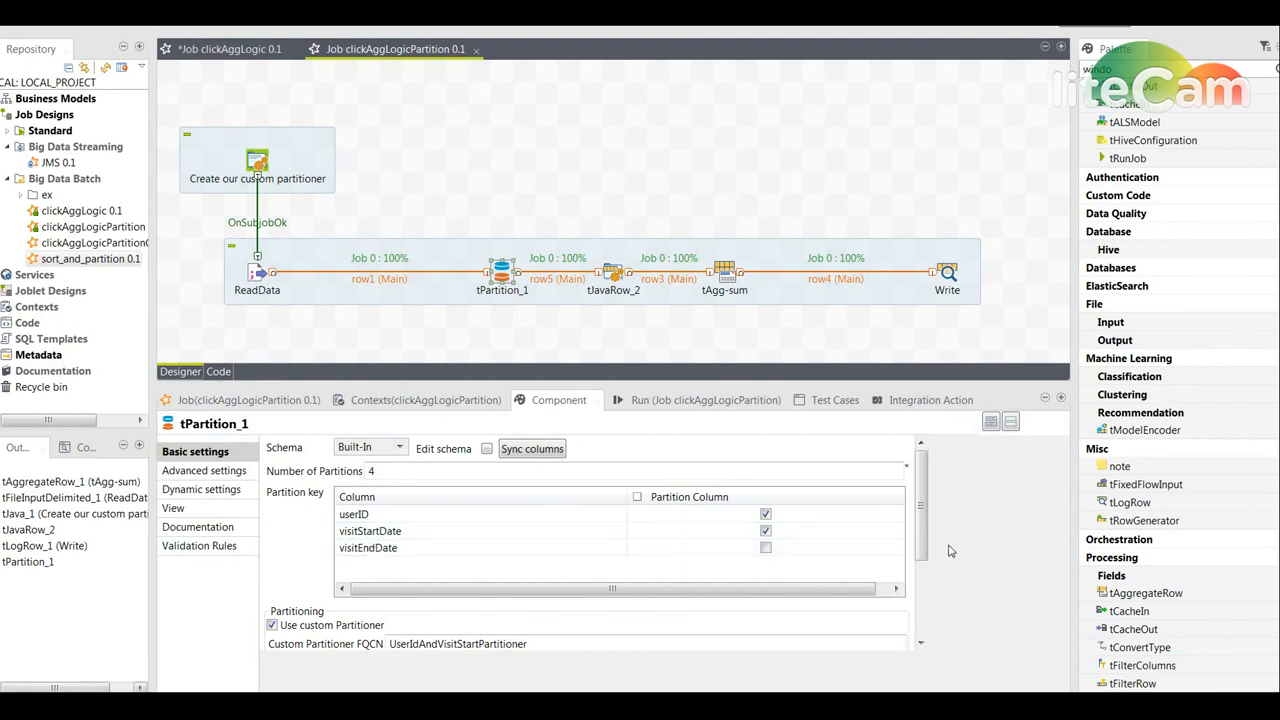
- Review tJavaRow_2's code and the job's run output
left_click(613, 276)
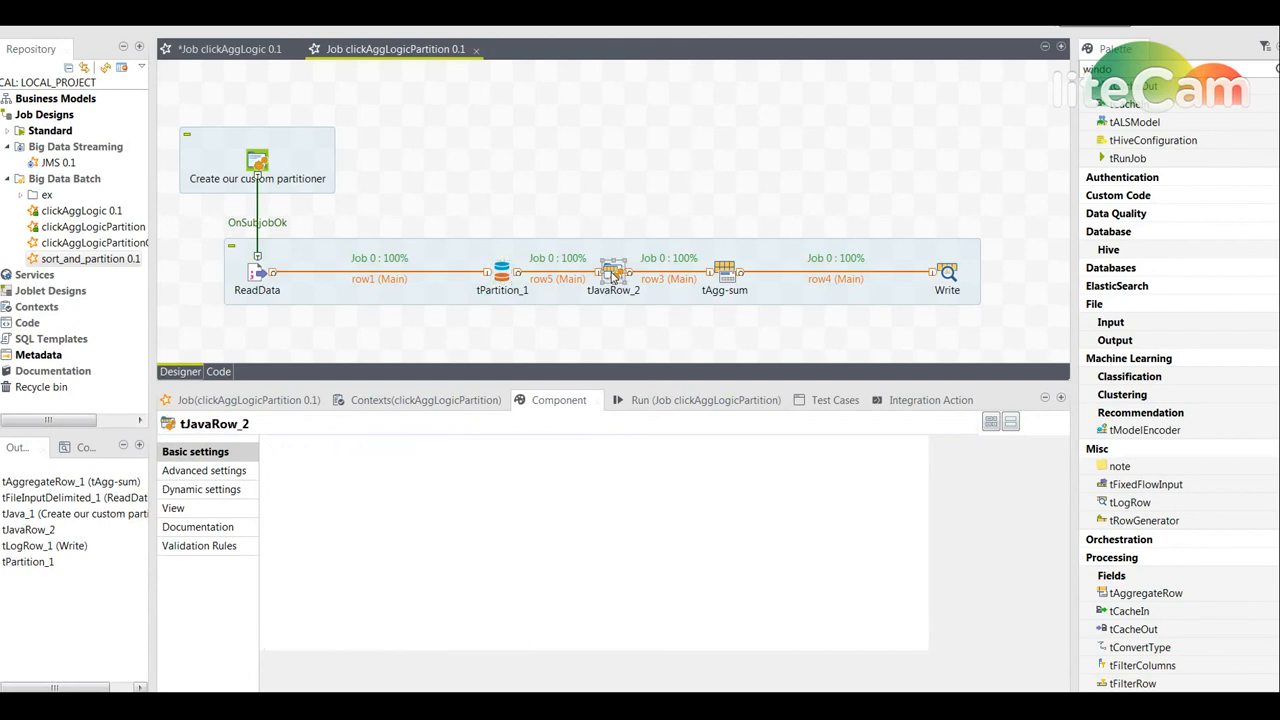
left_click(563, 580)
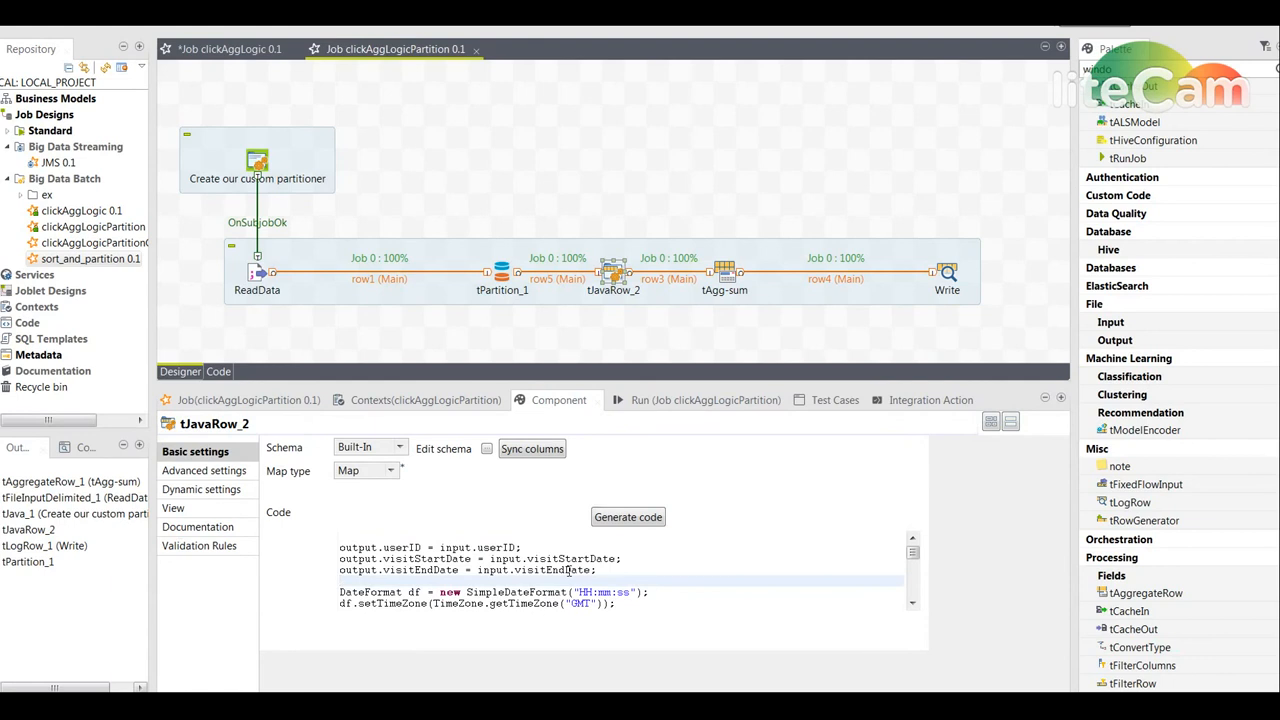
left_click(693, 401)
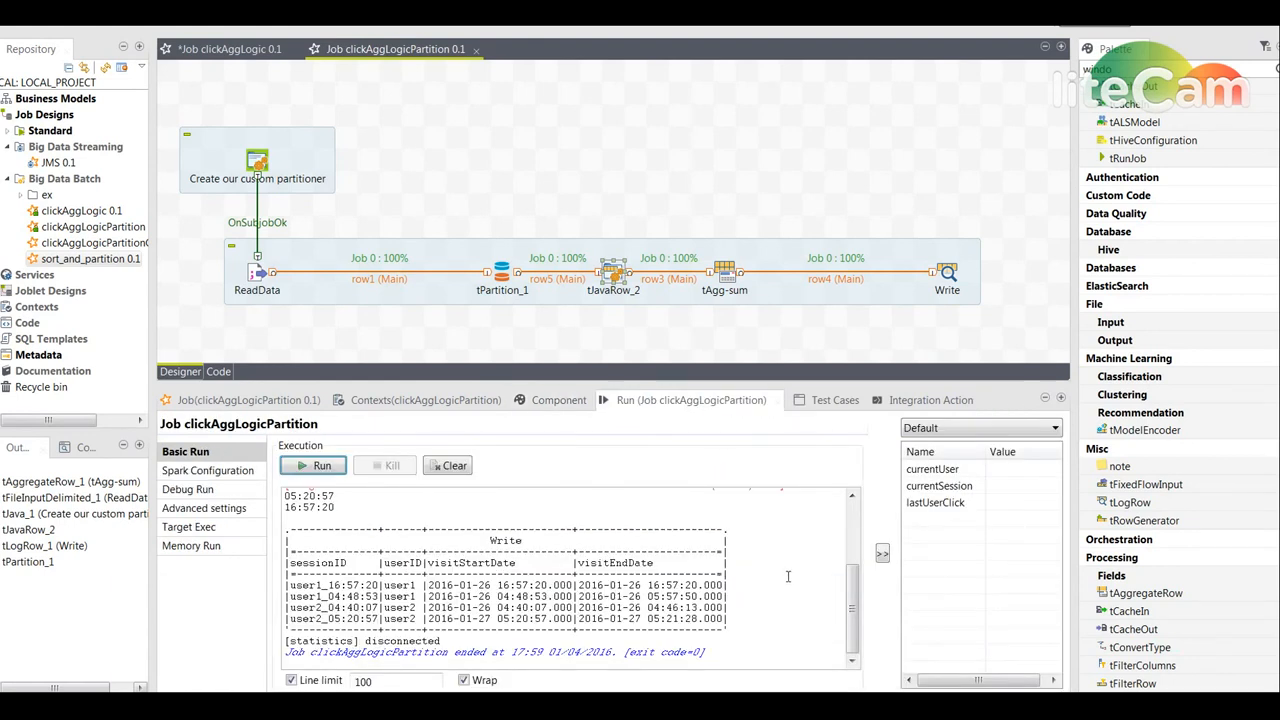